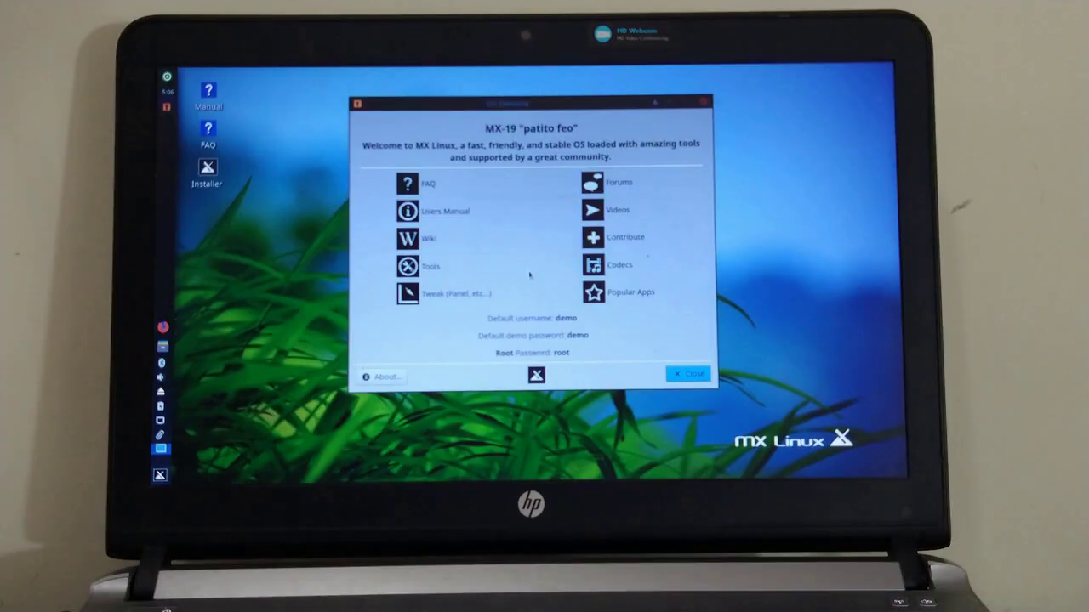
# Open the Xfce terminal and maximize its window.
pyautogui.click(159, 476)
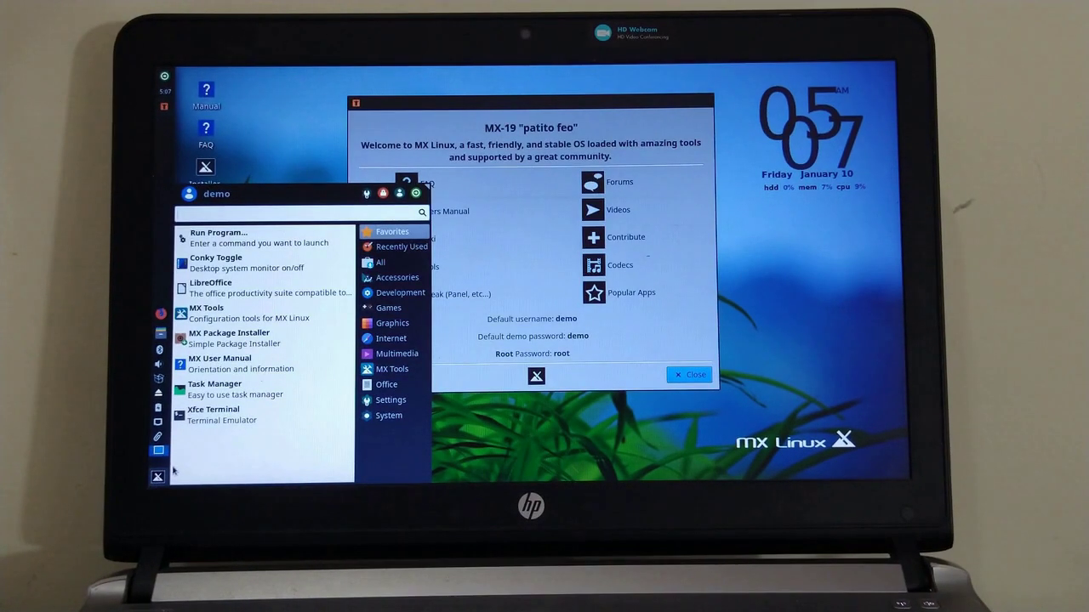
pyautogui.click(195, 415)
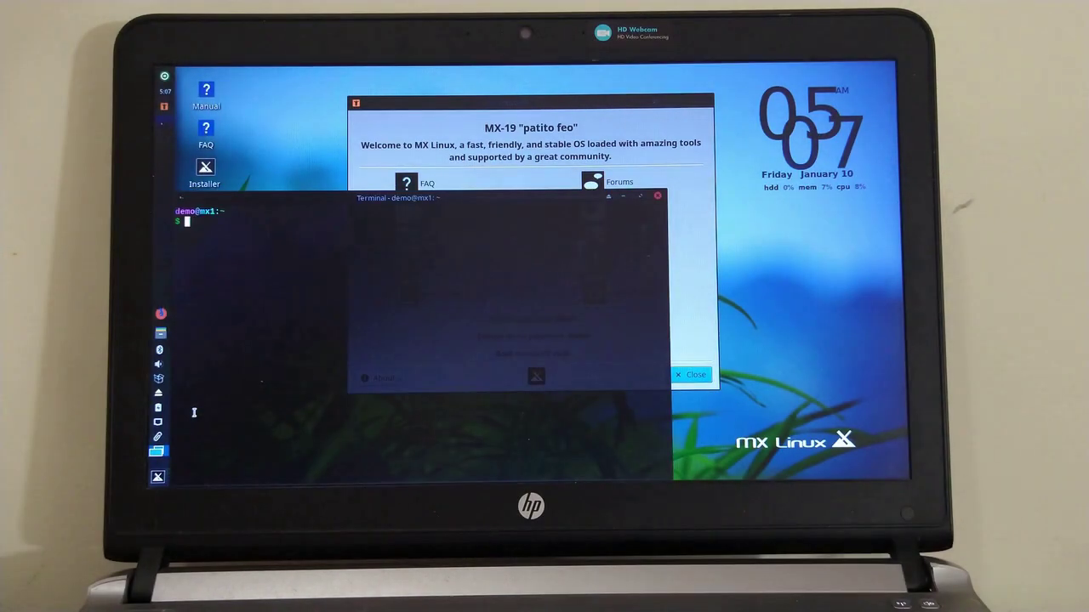
pyautogui.click(641, 199)
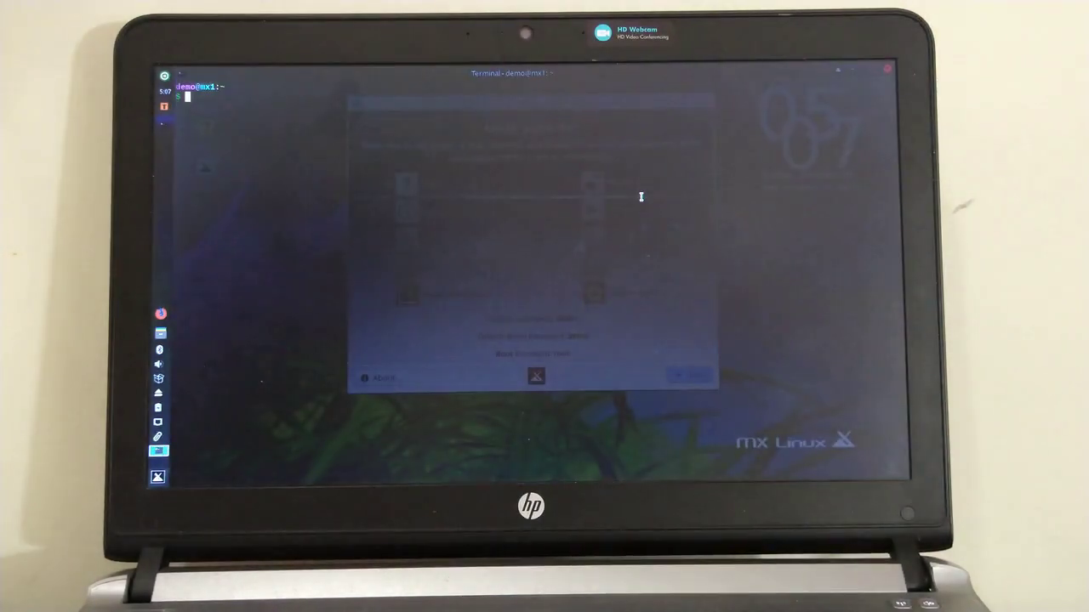
# Zoom in the terminal text to make it larger.
pyautogui.rightClick(279, 134)
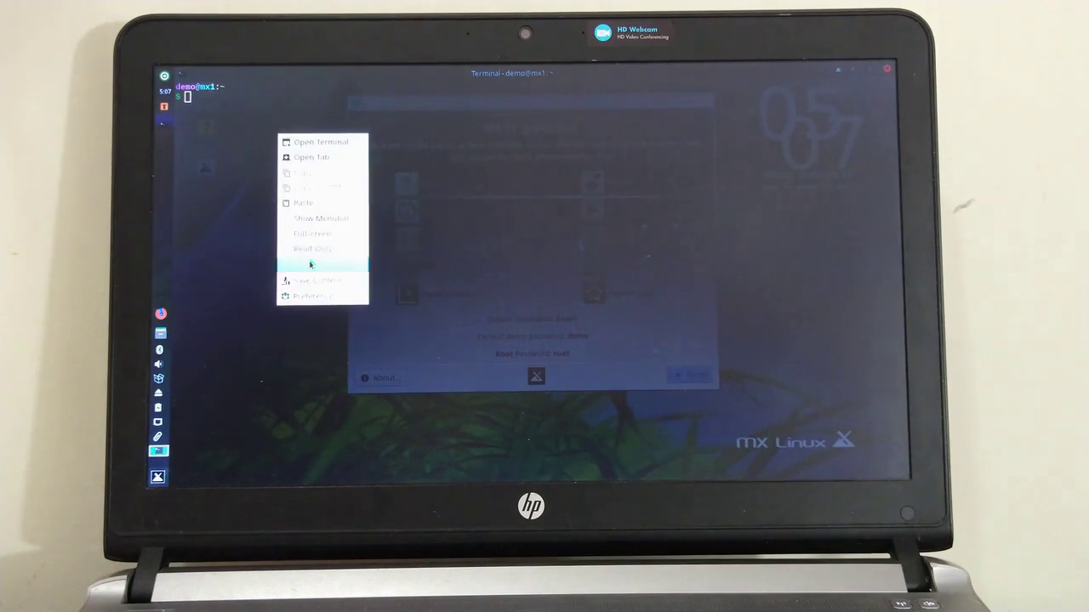
pyautogui.moveTo(323, 262)
pyautogui.click(385, 269)
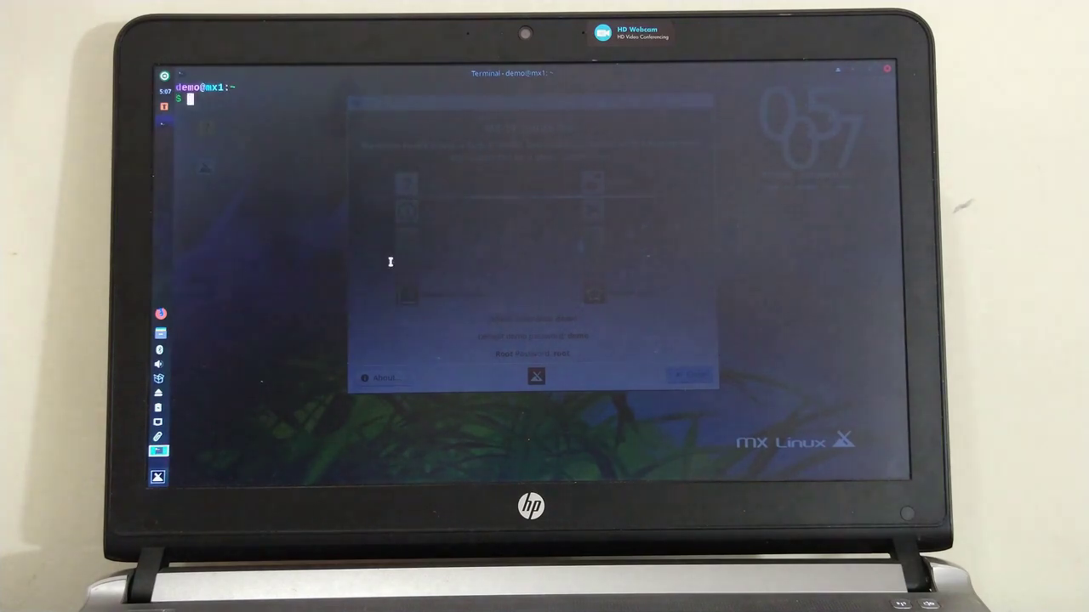
pyautogui.rightClick(328, 232)
pyautogui.moveTo(372, 370)
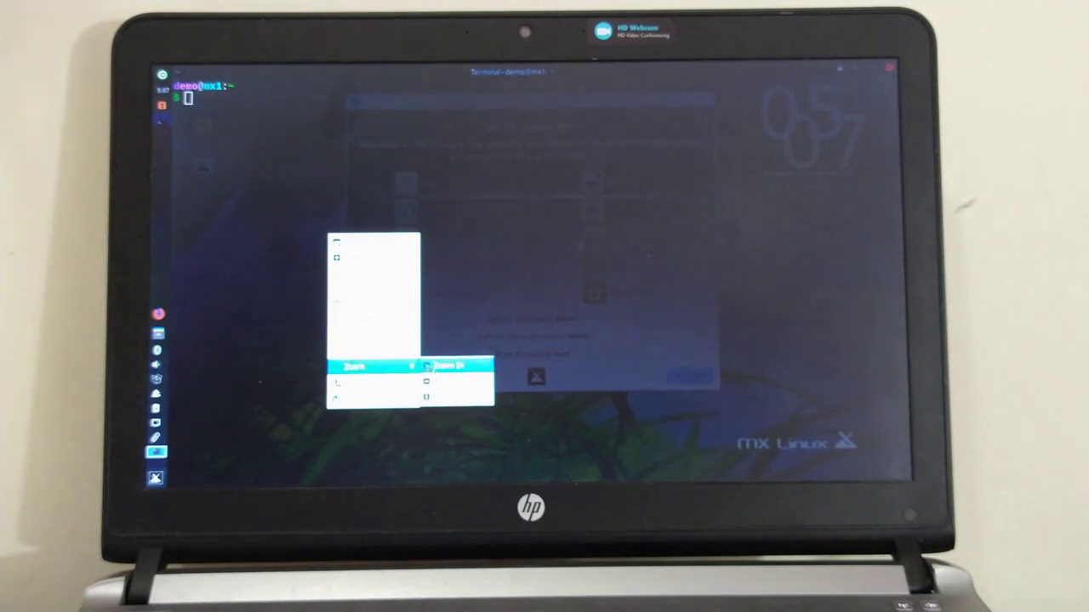
pyautogui.click(451, 366)
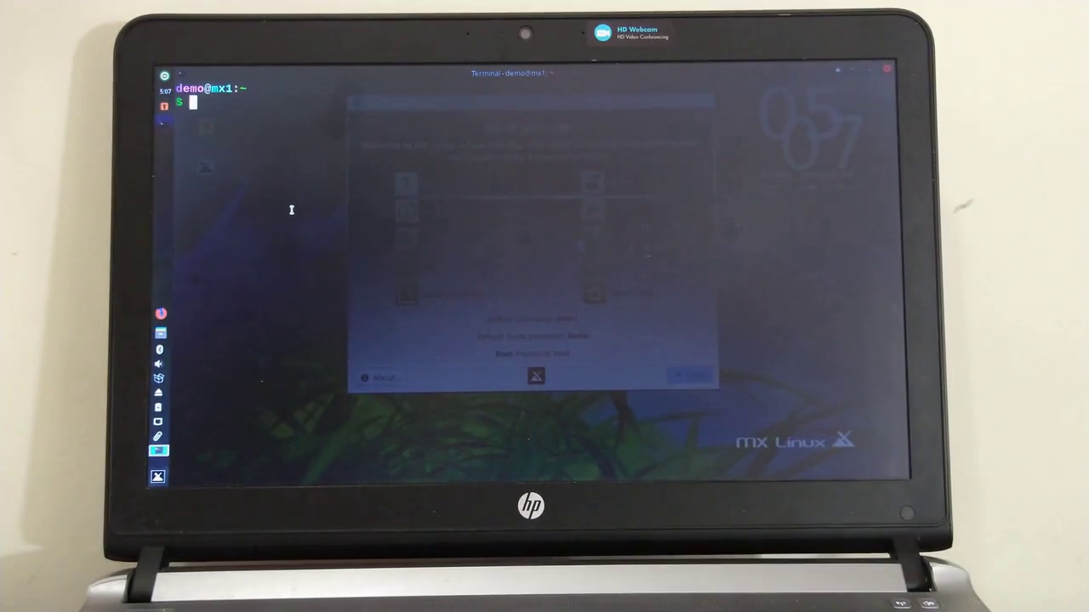
# Switch to a root shell with sudo su, entering the account password, and launch synaptic from it.
pyautogui.write('sudo su')
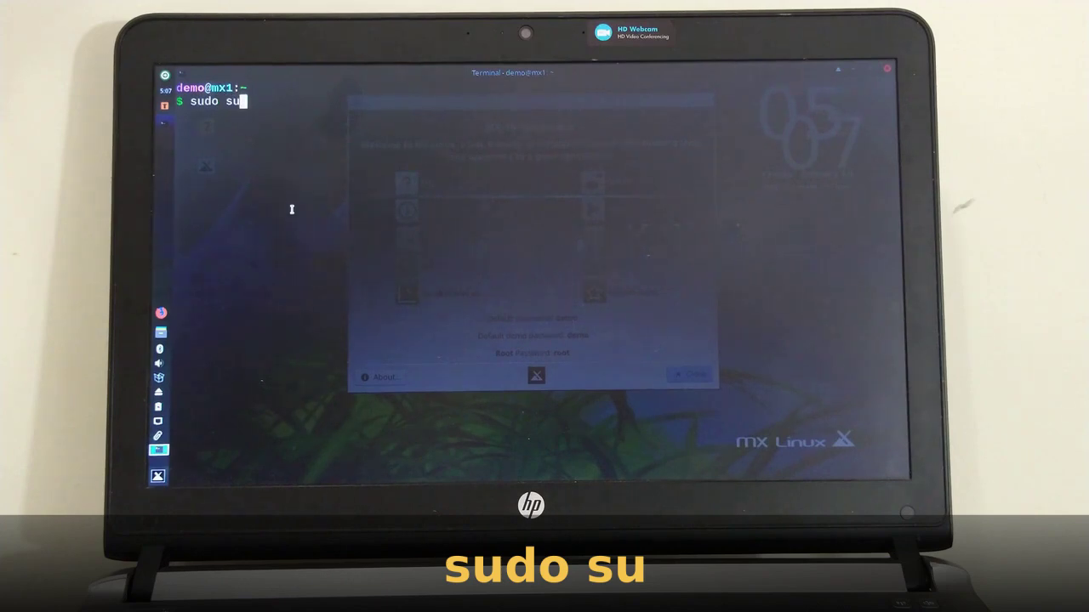
pyautogui.press('Return')
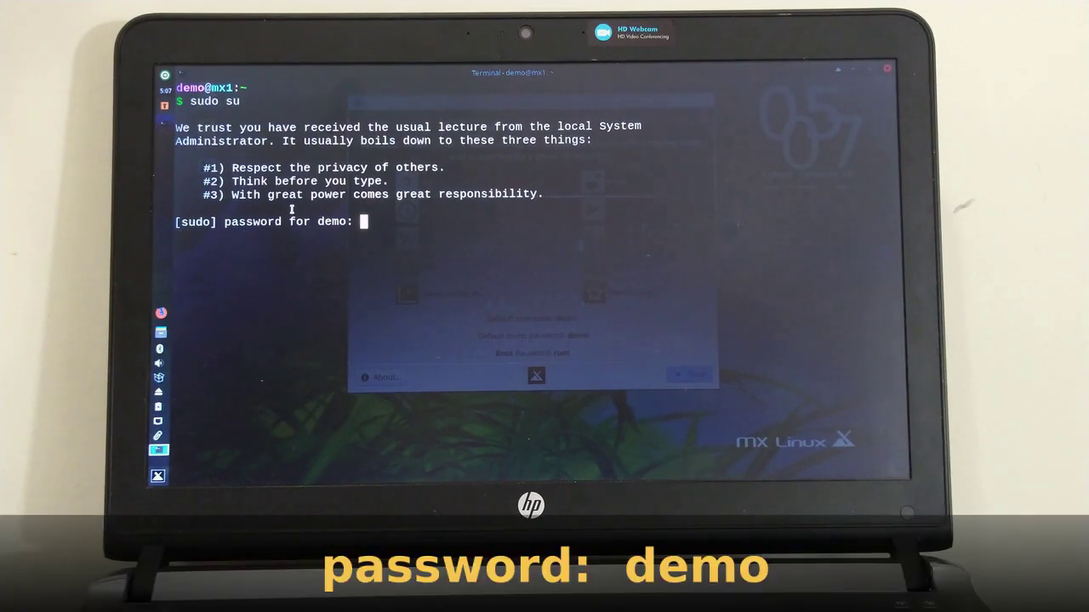
pyautogui.press('Return')
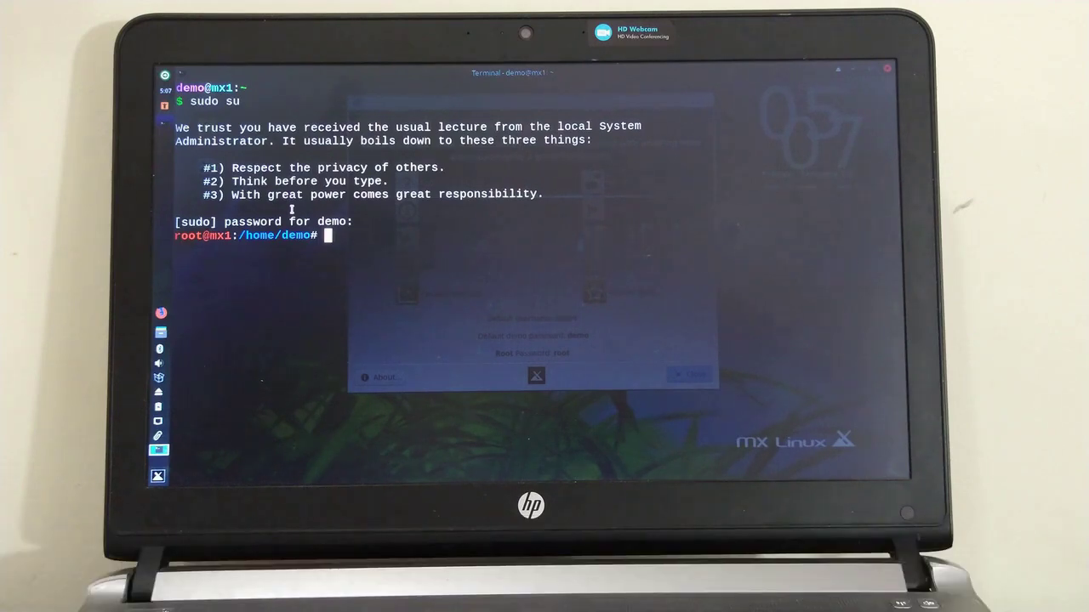
pyautogui.write('synapti')
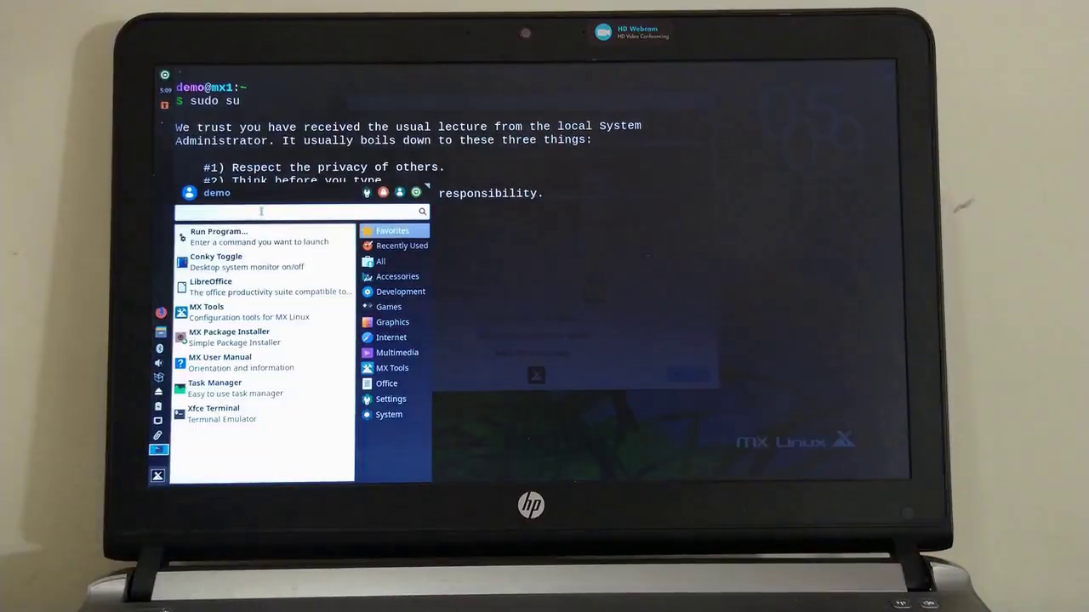
# Start a screen recording in SimpleScreenRecorder and minimize its window to return to the terminal.
pyautogui.click(163, 124)
pyautogui.click(303, 145)
pyautogui.click(424, 109)
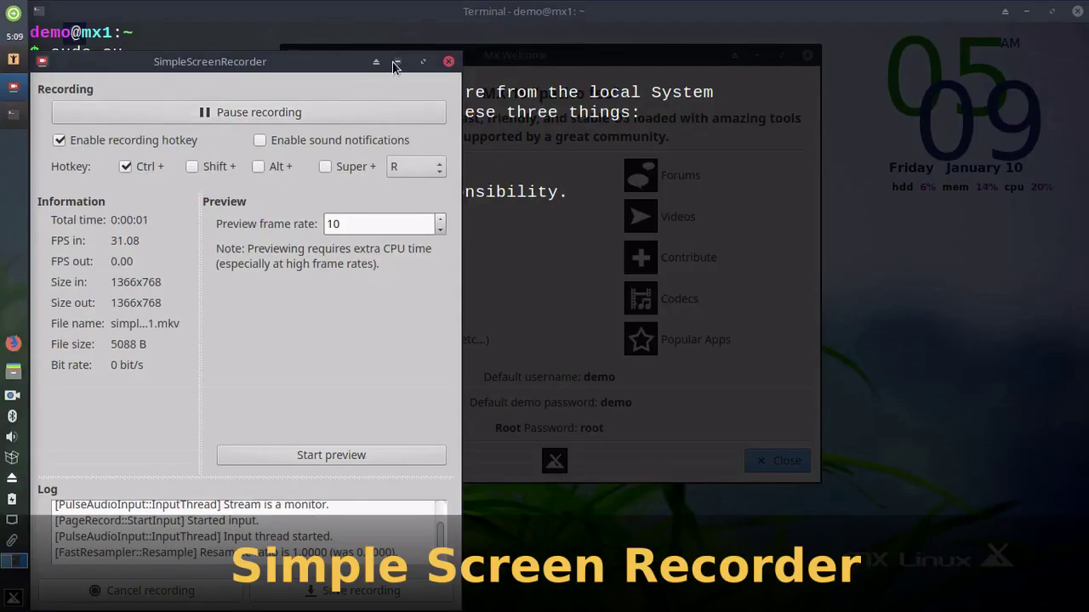
pyautogui.click(394, 62)
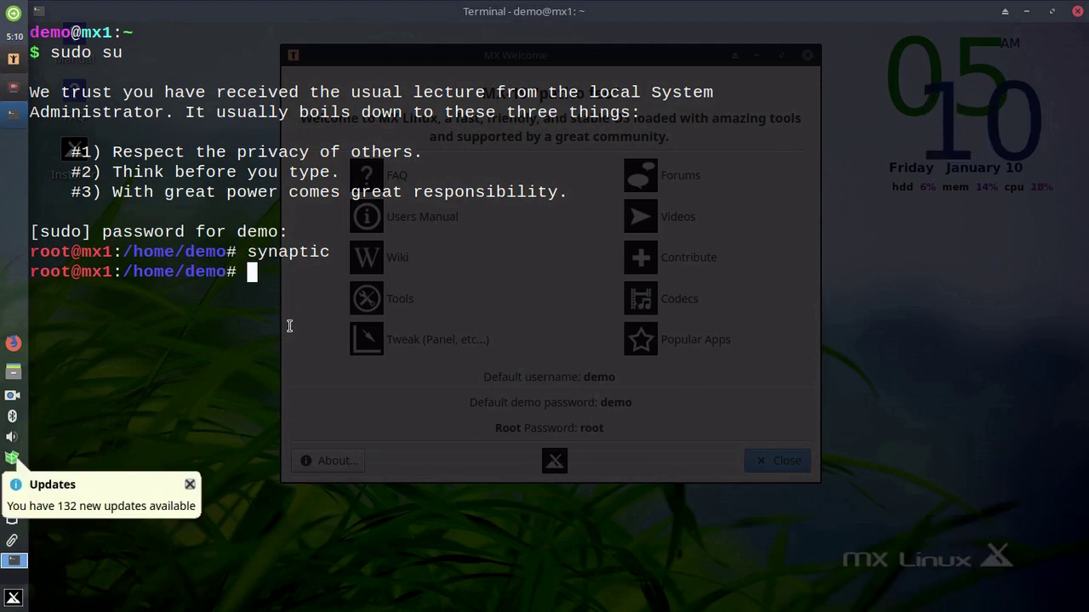
# Launch gparted from the root shell and maximize its window.
pyautogui.write('gparted')
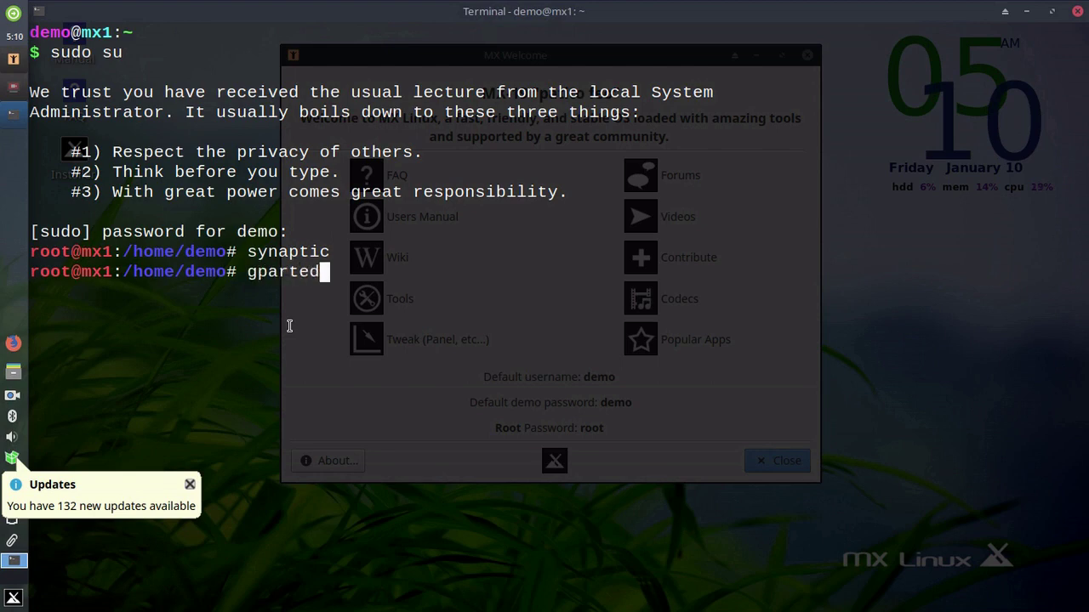
pyautogui.press('Return')
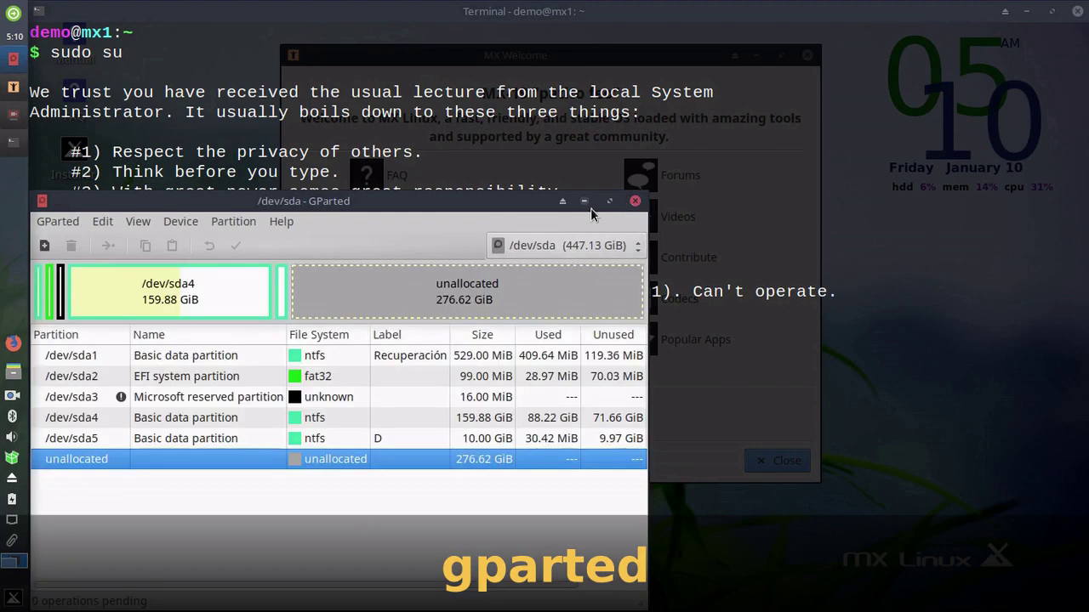
pyautogui.click(610, 202)
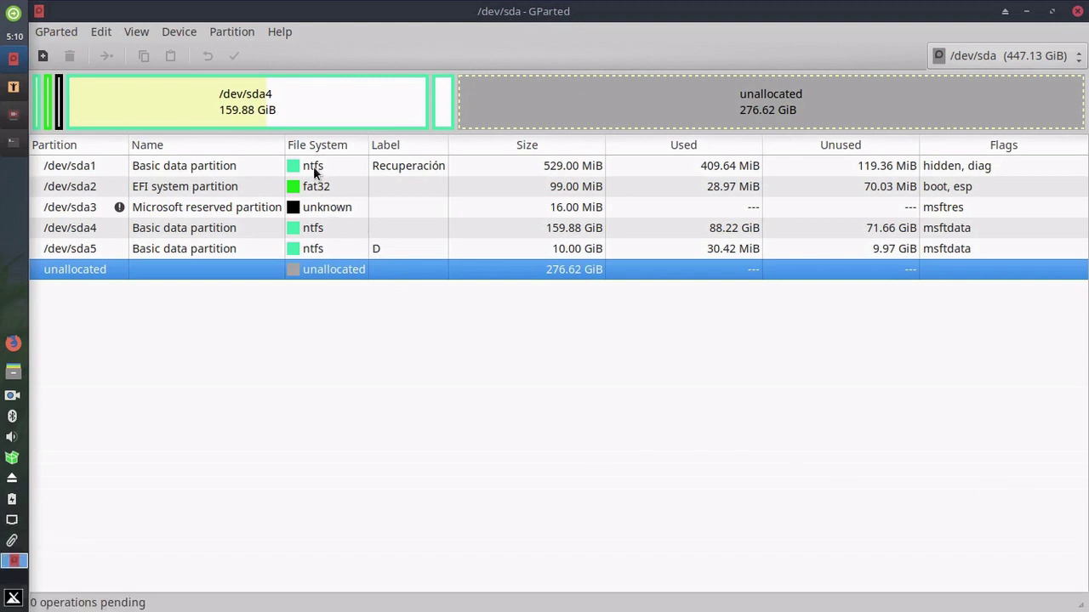
# Examine each partition on /dev/sda from sda1 to sda5 and the unallocated space, checking file systems, sizes and flags.
pyautogui.click(313, 166)
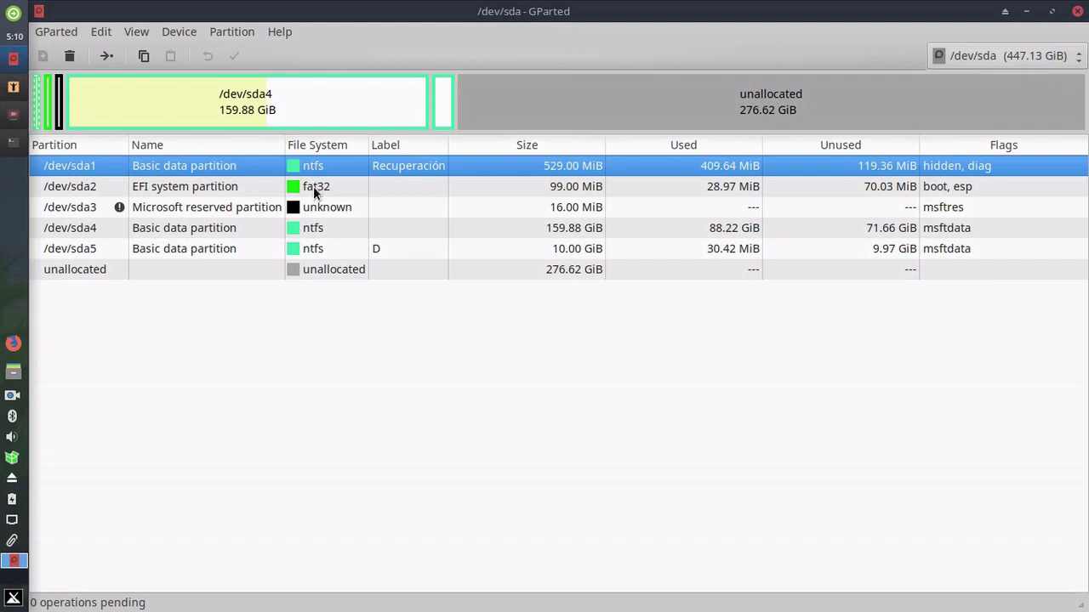
pyautogui.click(314, 186)
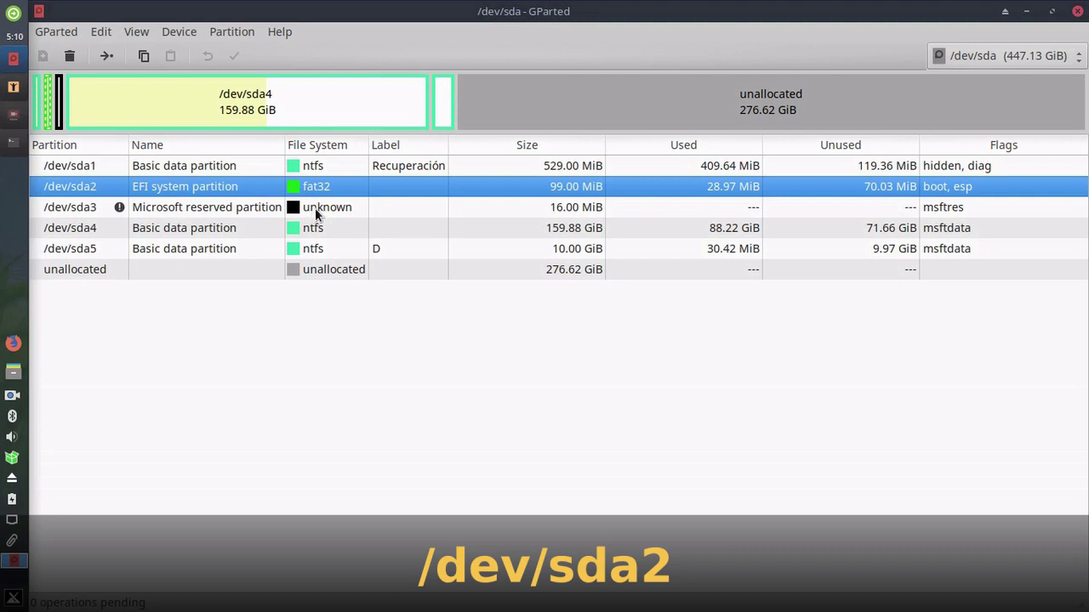
pyautogui.click(314, 207)
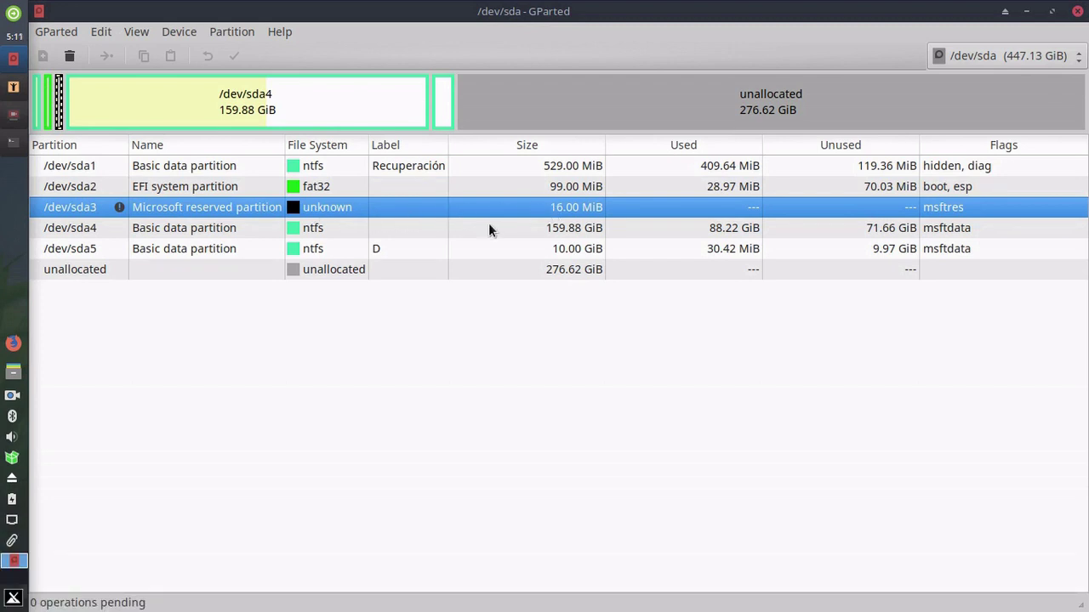
pyautogui.click(271, 230)
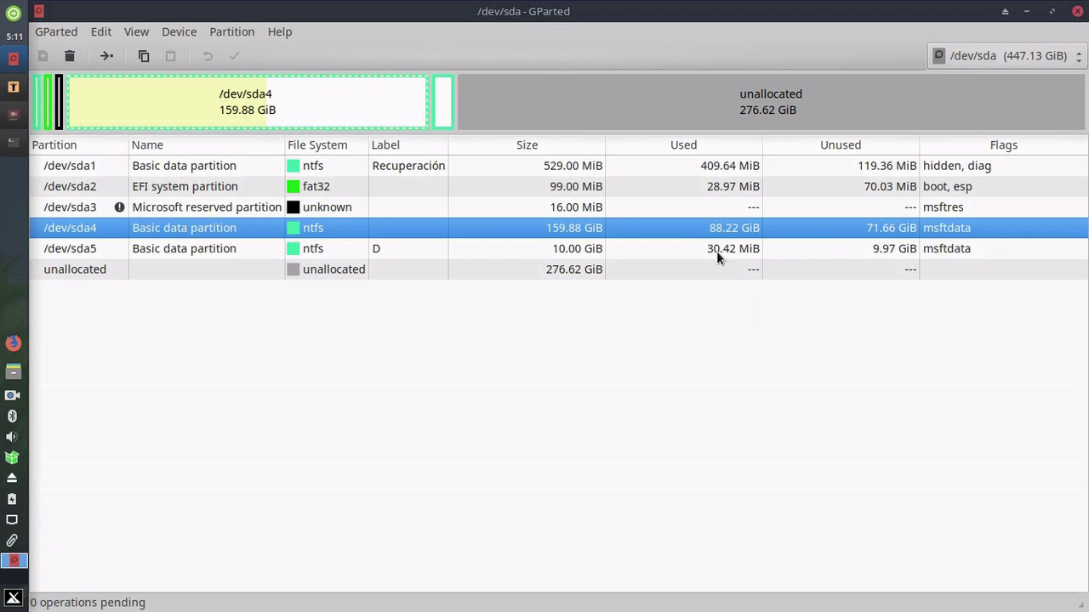
pyautogui.click(307, 249)
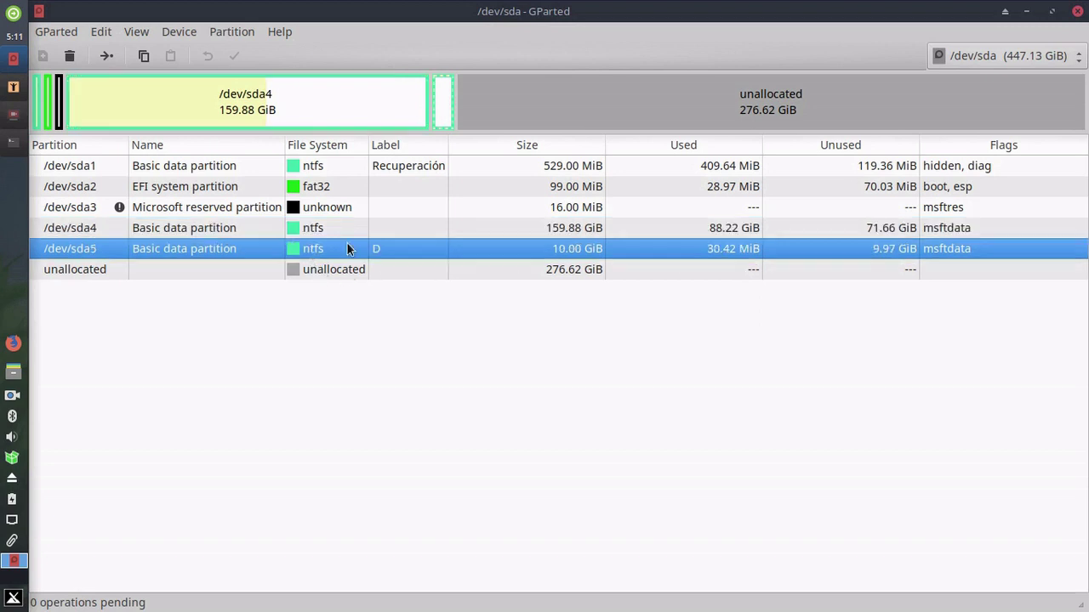
pyautogui.click(409, 228)
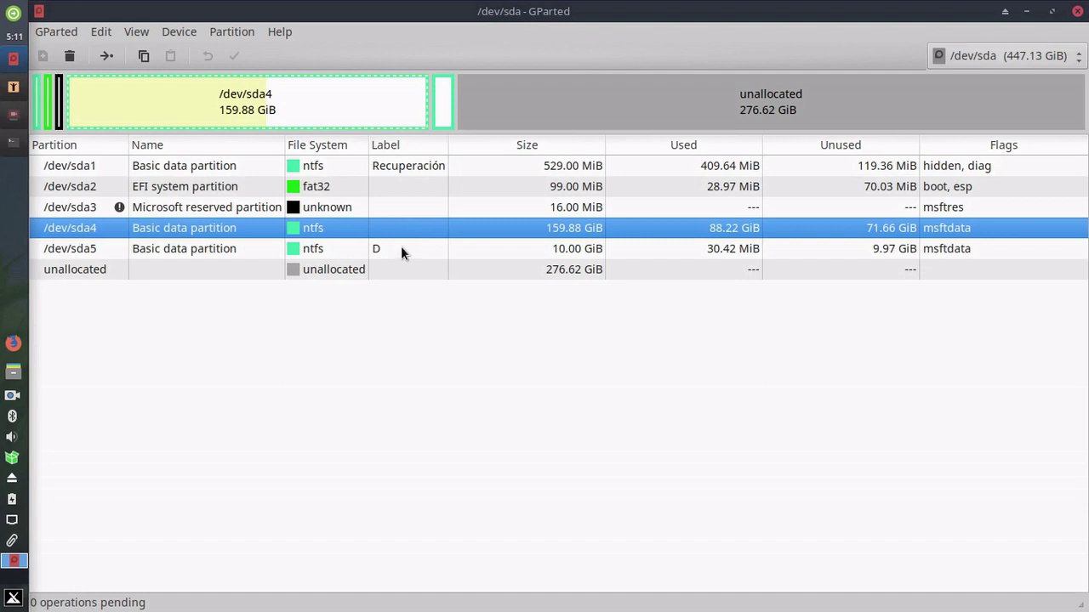
pyautogui.click(401, 248)
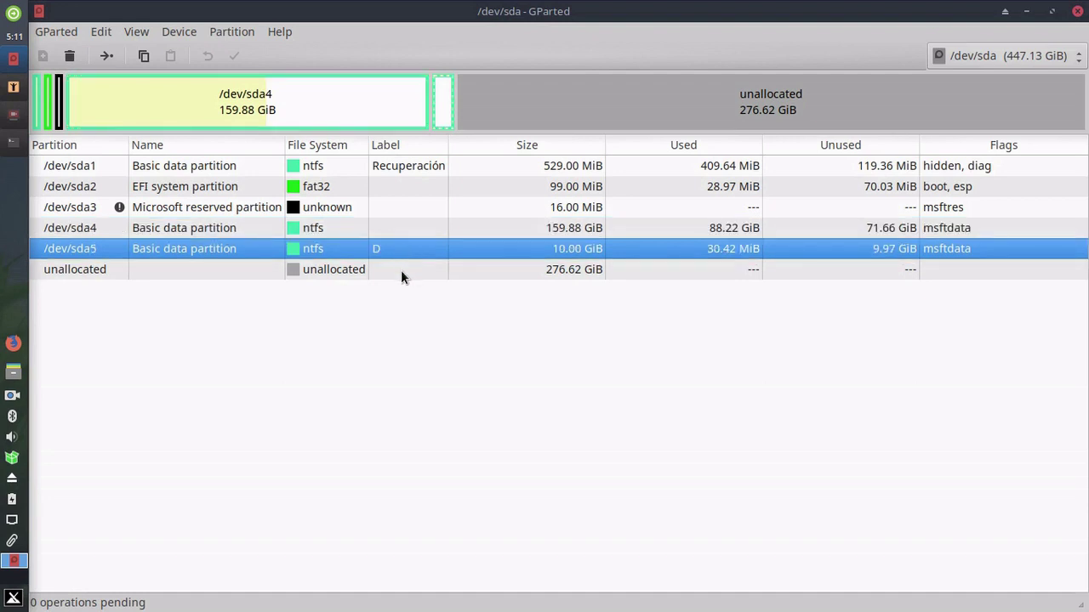
pyautogui.click(400, 270)
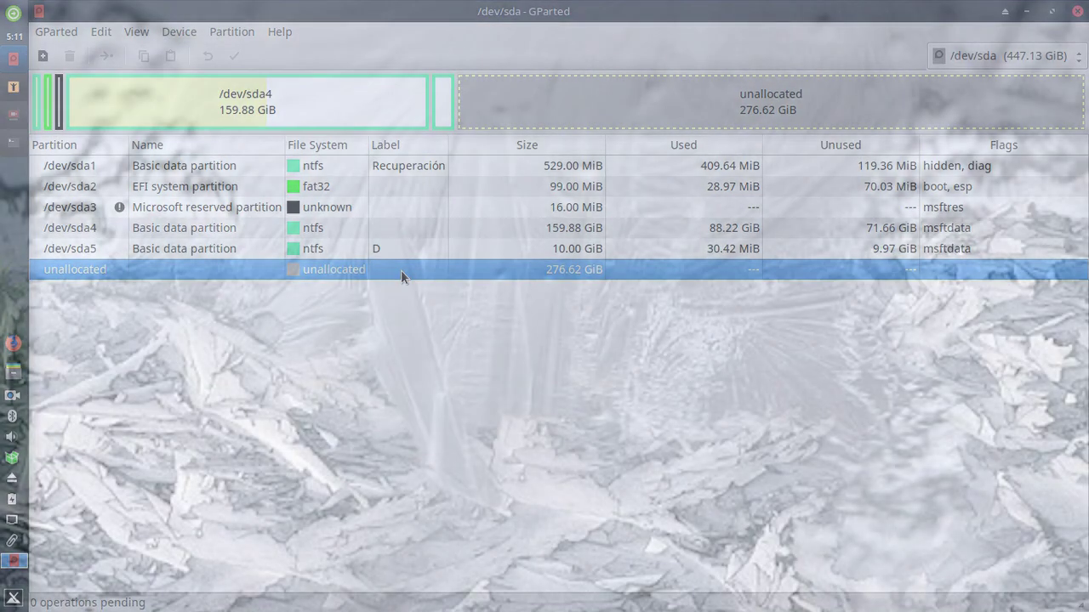
# Add a new primary partition of 8192 MiB with the linux-swap file system in the unallocated space.
pyautogui.rightClick(401, 269)
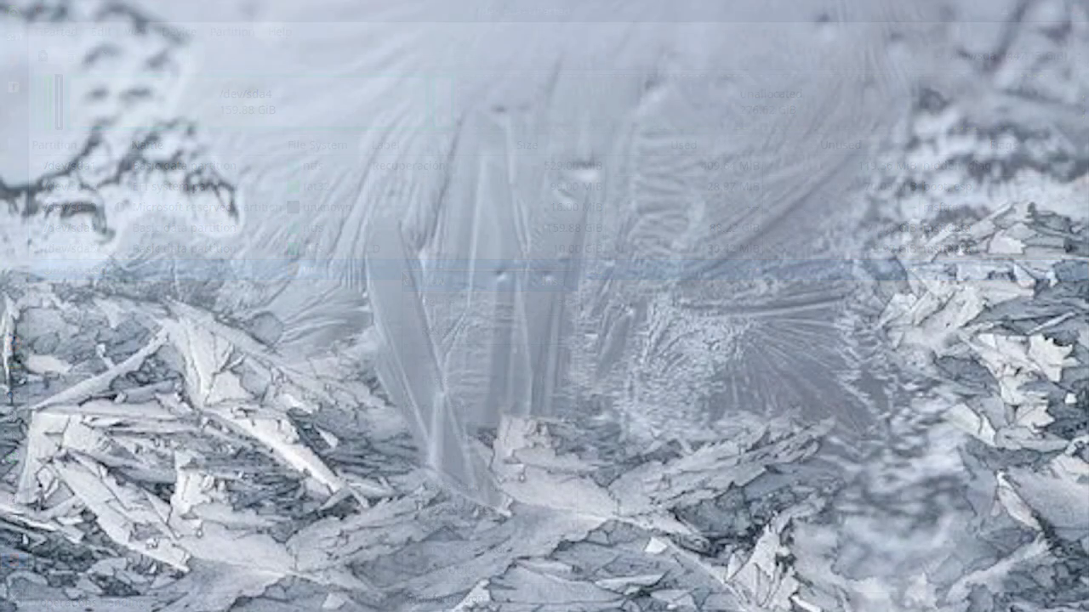
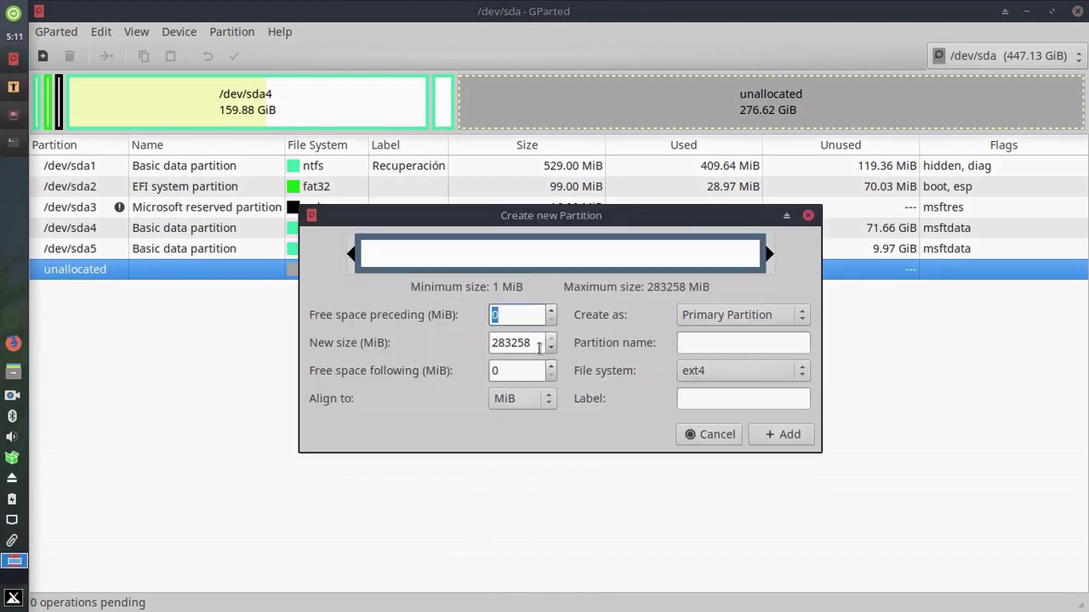
pyautogui.moveTo(537, 344); pyautogui.dragTo(466, 342)
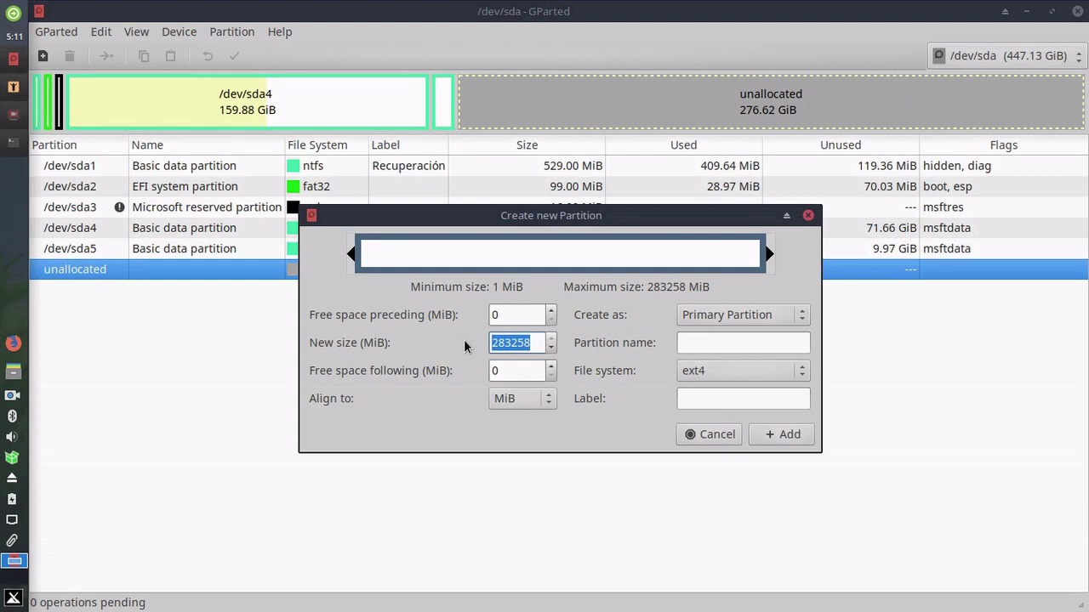
pyautogui.write('819')
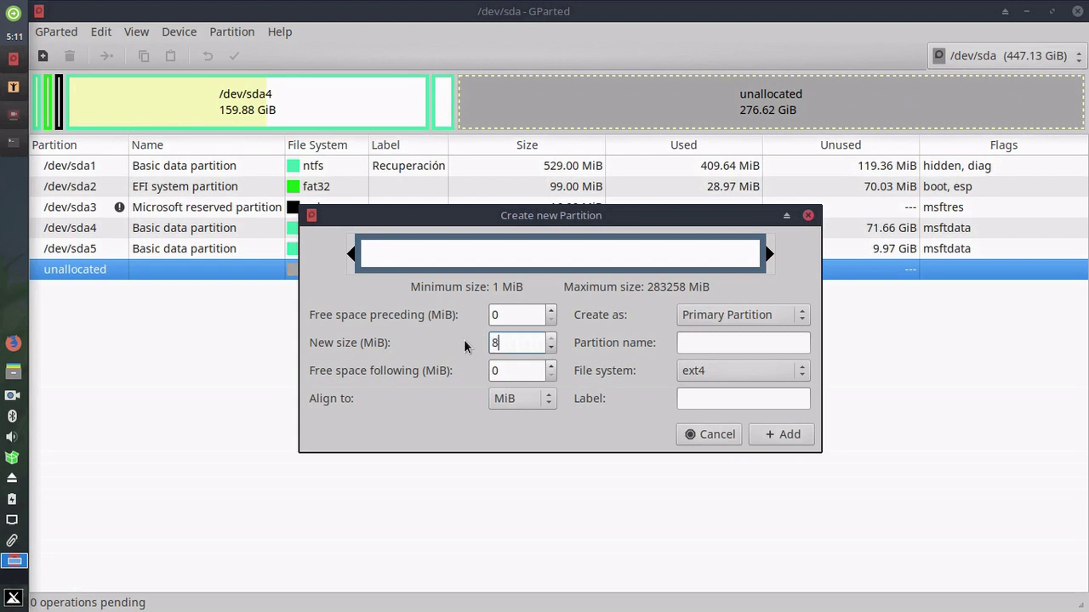
pyautogui.write('2')
pyautogui.click(799, 374)
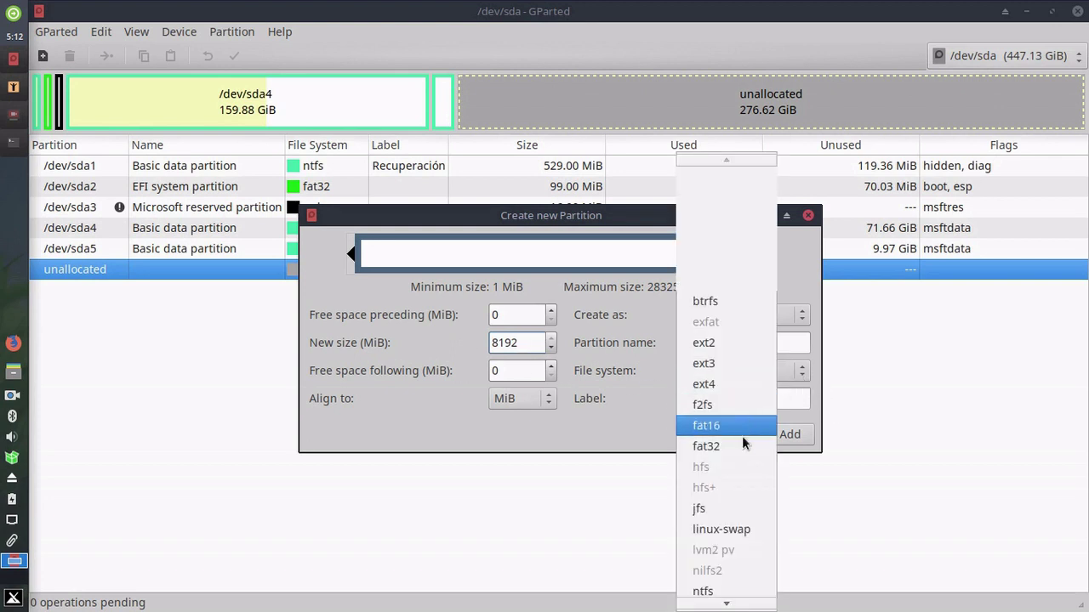
pyautogui.click(707, 529)
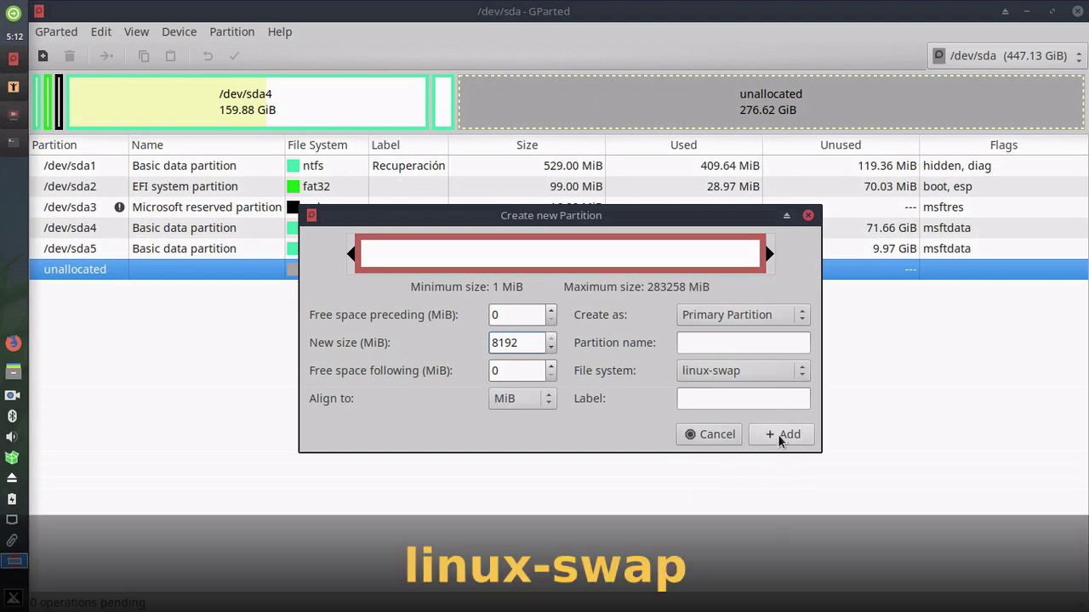
pyautogui.click(777, 434)
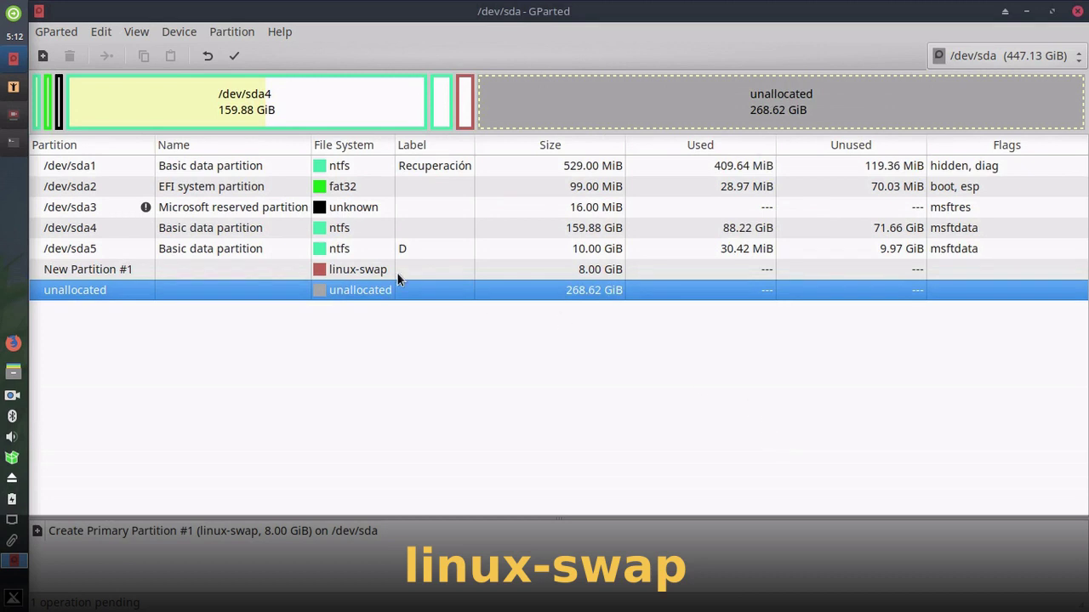
# Add a primary ext4 partition of 16384 MiB labelled MX at the start of the unallocated space.
pyautogui.rightClick(337, 289)
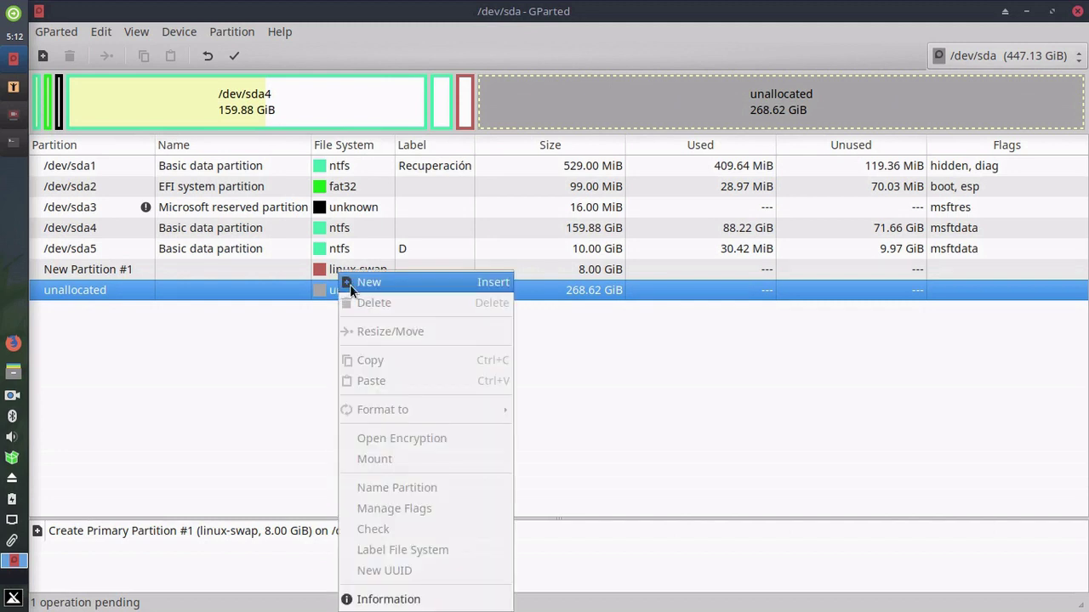
pyautogui.click(353, 283)
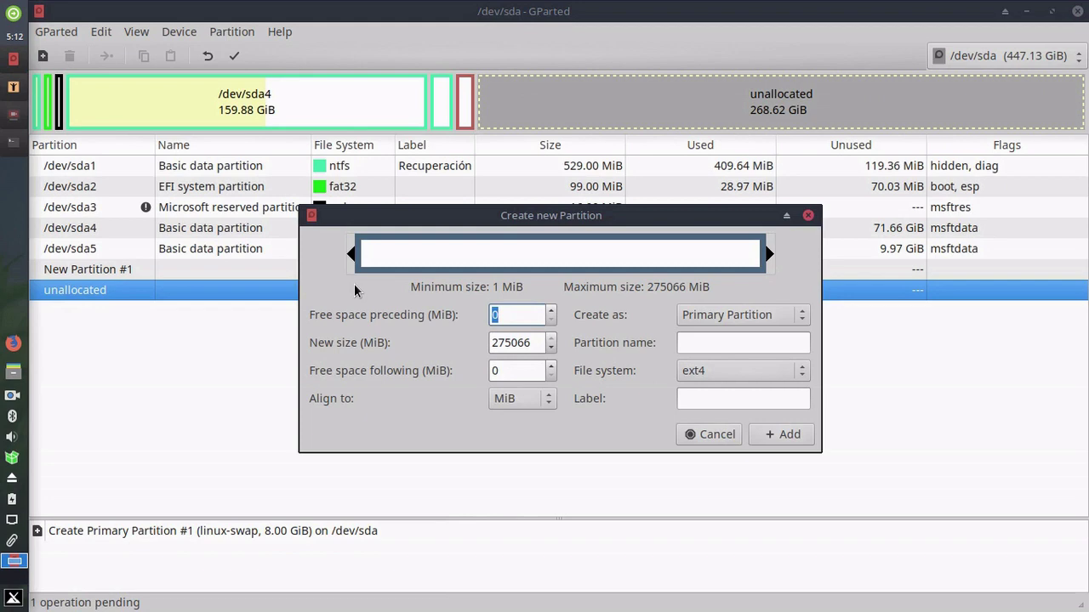
pyautogui.click(533, 343)
pyautogui.doubleClick(533, 343)
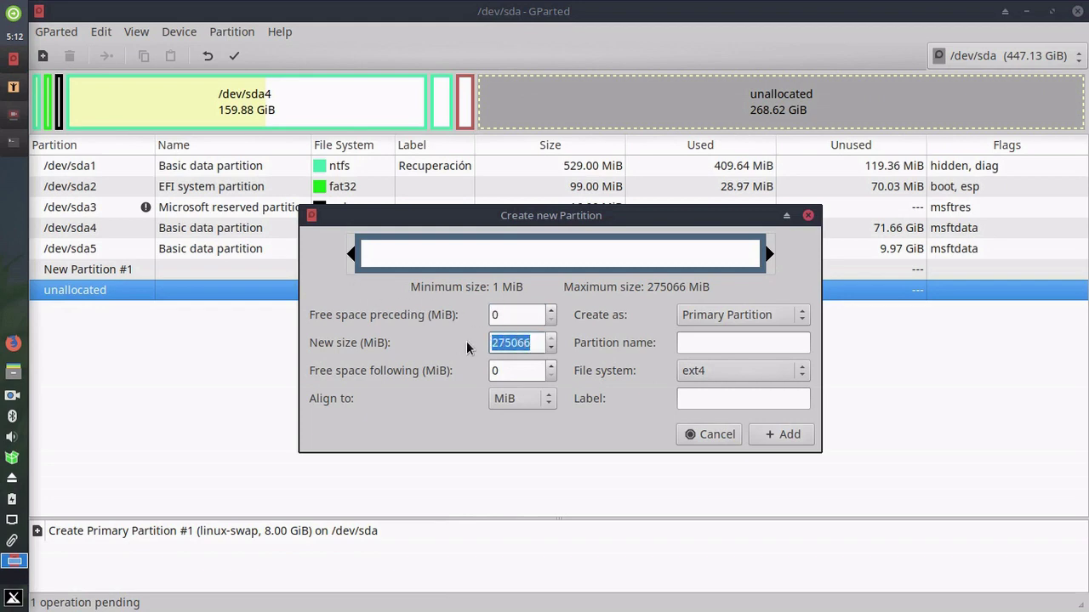
pyautogui.write('16')
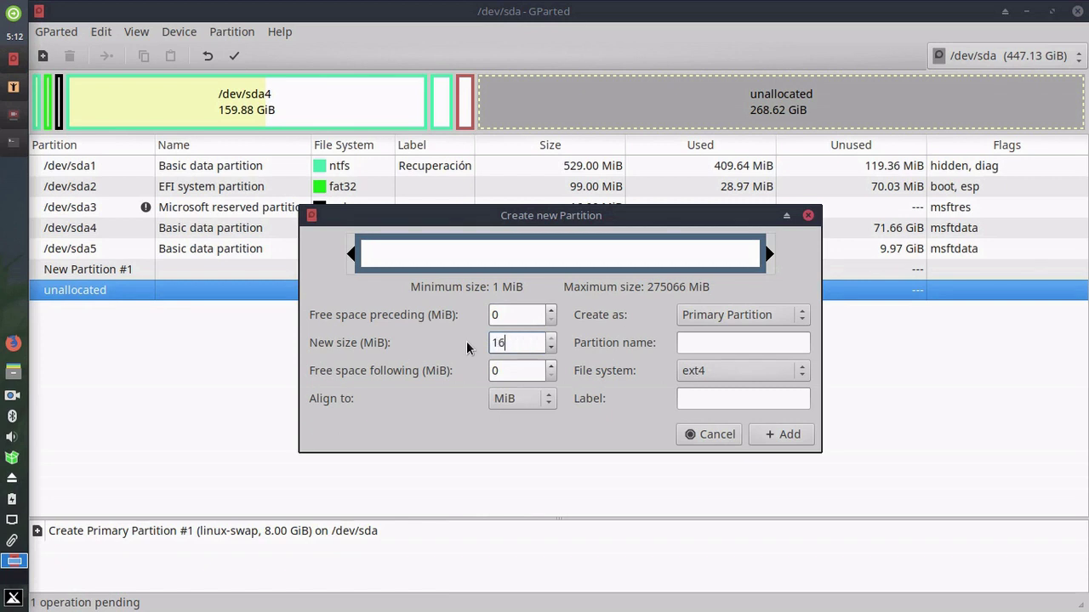
pyautogui.write('384')
pyautogui.click(698, 399)
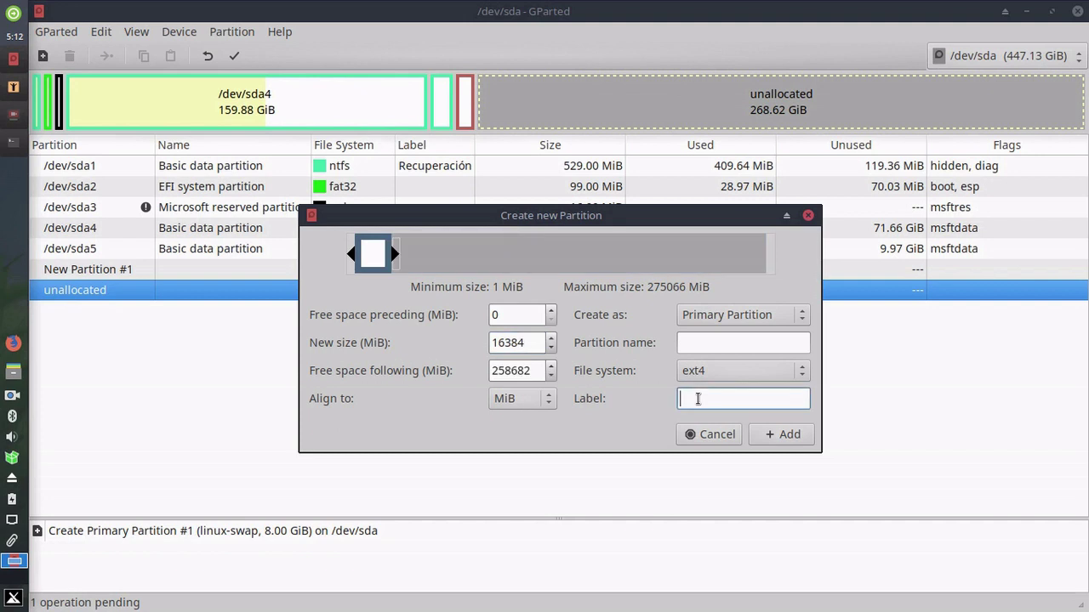
pyautogui.write('MX')
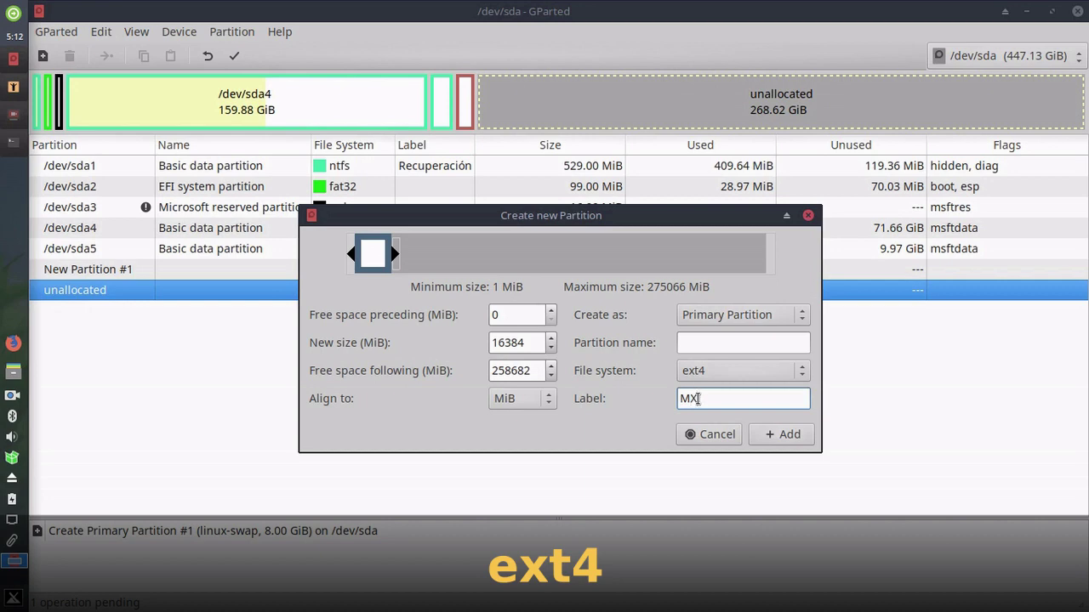
pyautogui.click(776, 434)
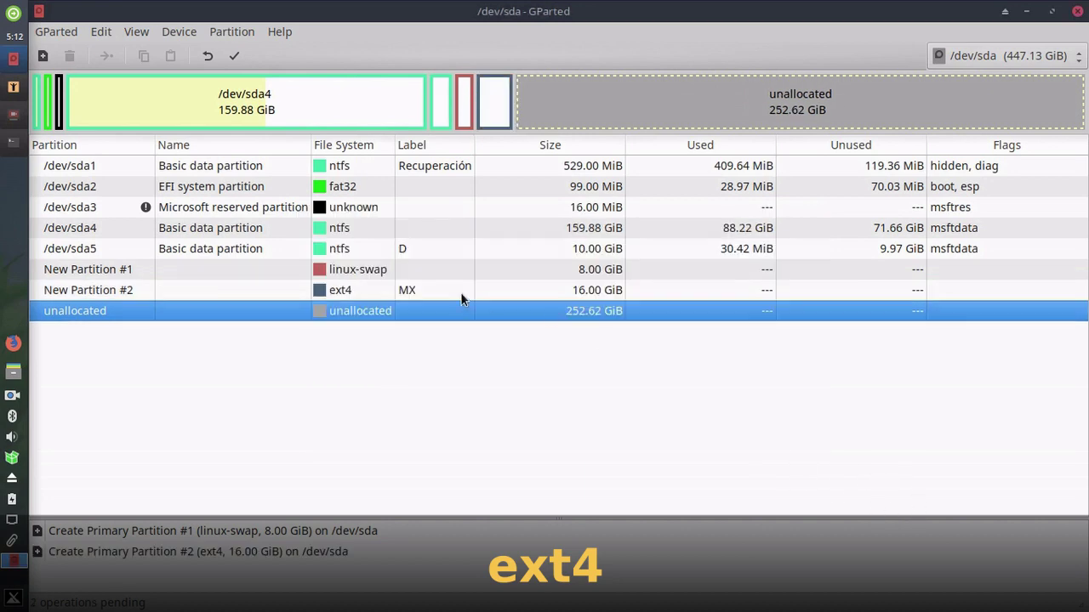
# Add a primary ext4 partition of 16384 MiB labelled manjaro in the remaining unallocated space.
pyautogui.rightClick(403, 311)
pyautogui.click(440, 17)
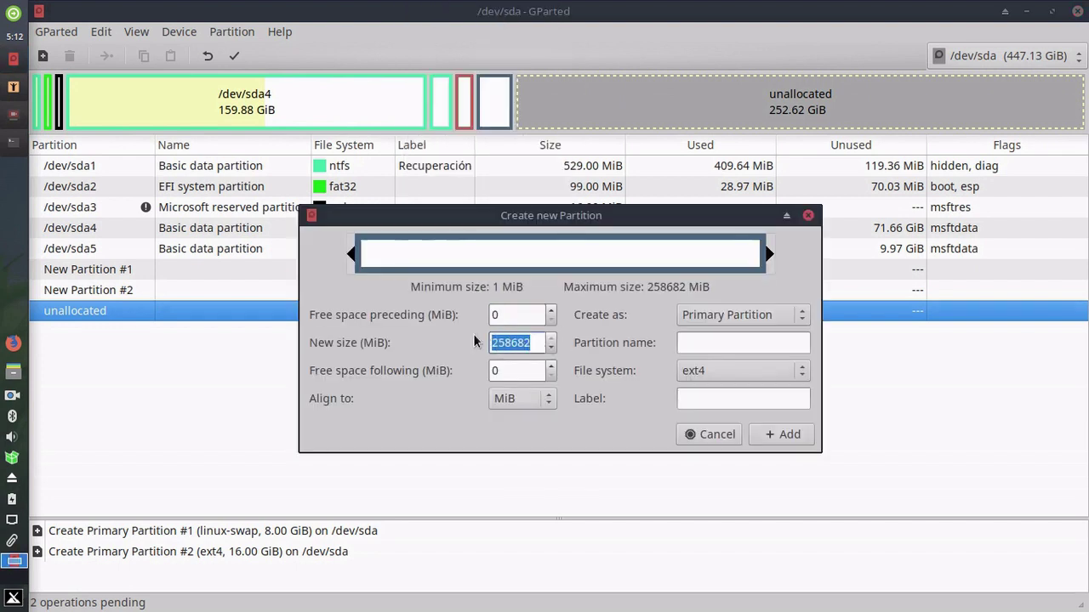
pyautogui.write('16384')
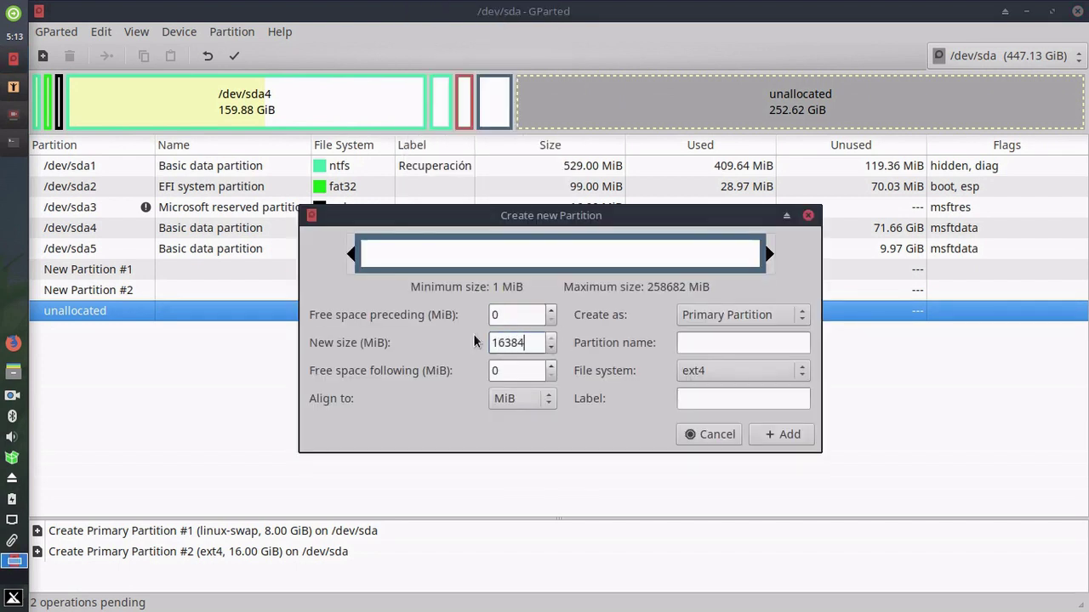
pyautogui.click(762, 398)
pyautogui.write('MAnjaro')
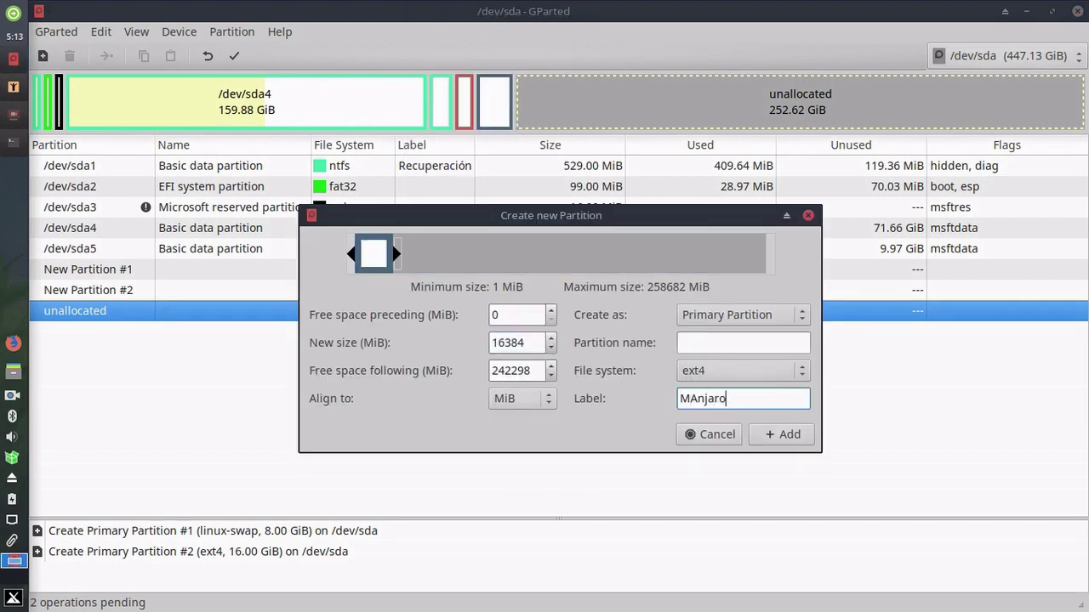
pyautogui.press('BackSpace')
pyautogui.press('BackSpace')
pyautogui.press('BackSpace')
pyautogui.press('BackSpace')
pyautogui.press('BackSpace')
pyautogui.press('BackSpace')
pyautogui.write('amjaro')
pyautogui.press('BackSpace')
pyautogui.press('BackSpace')
pyautogui.press('BackSpace')
pyautogui.press('BackSpace')
pyautogui.press('BackSpace')
pyautogui.press('BackSpace')
pyautogui.press('BackSpace')
pyautogui.write('manjaro')
pyautogui.click(768, 432)
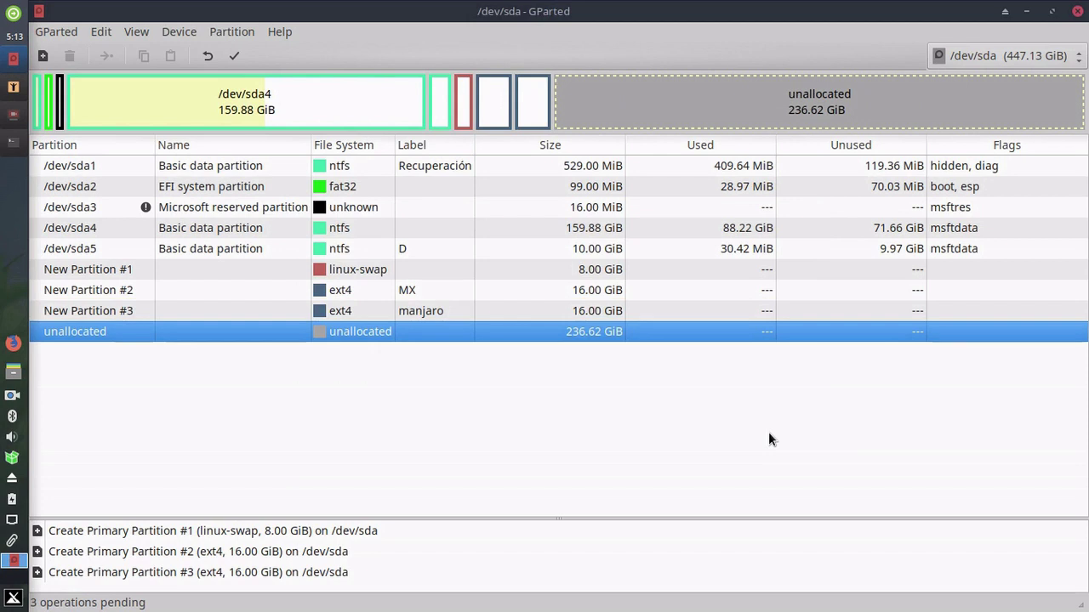
# Add a primary ext4 partition of 16384 MiB labelled mint after the manjaro partition.
pyautogui.rightClick(262, 342)
pyautogui.click(289, 10)
pyautogui.press('Tab')
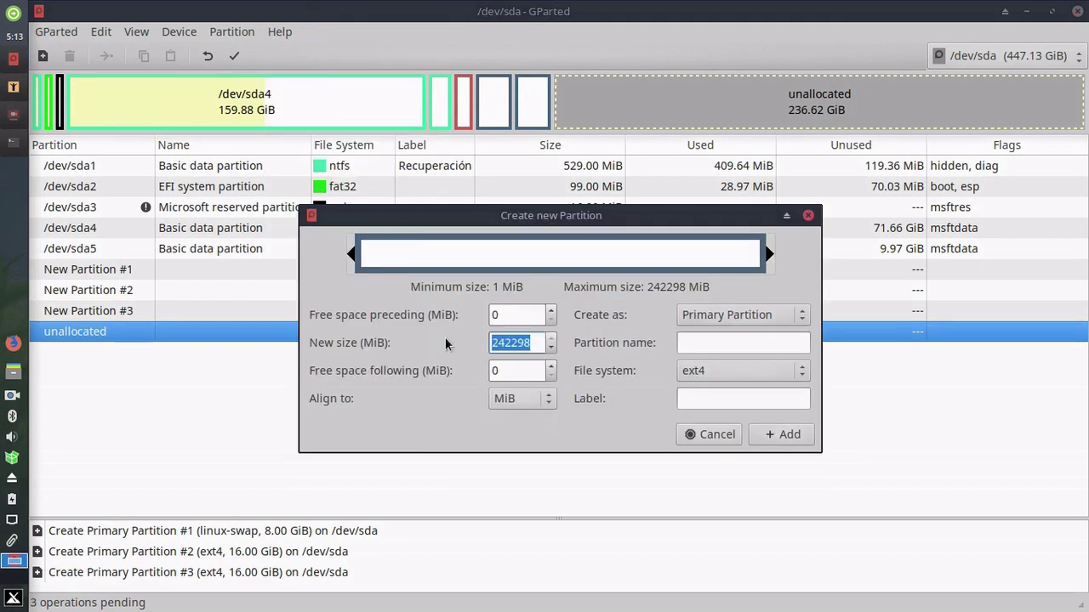
pyautogui.write('16384')
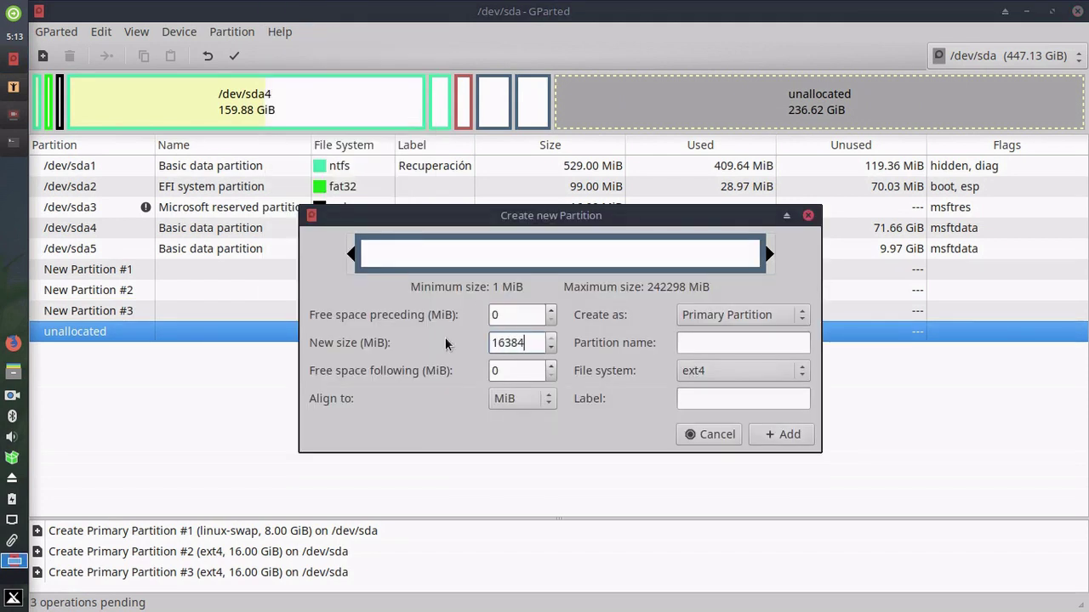
pyautogui.click(732, 399)
pyautogui.write('mint')
pyautogui.click(770, 439)
# Add a primary ext4 partition of 20480 MiB labelled debian after the mint partition.
pyautogui.rightClick(388, 351)
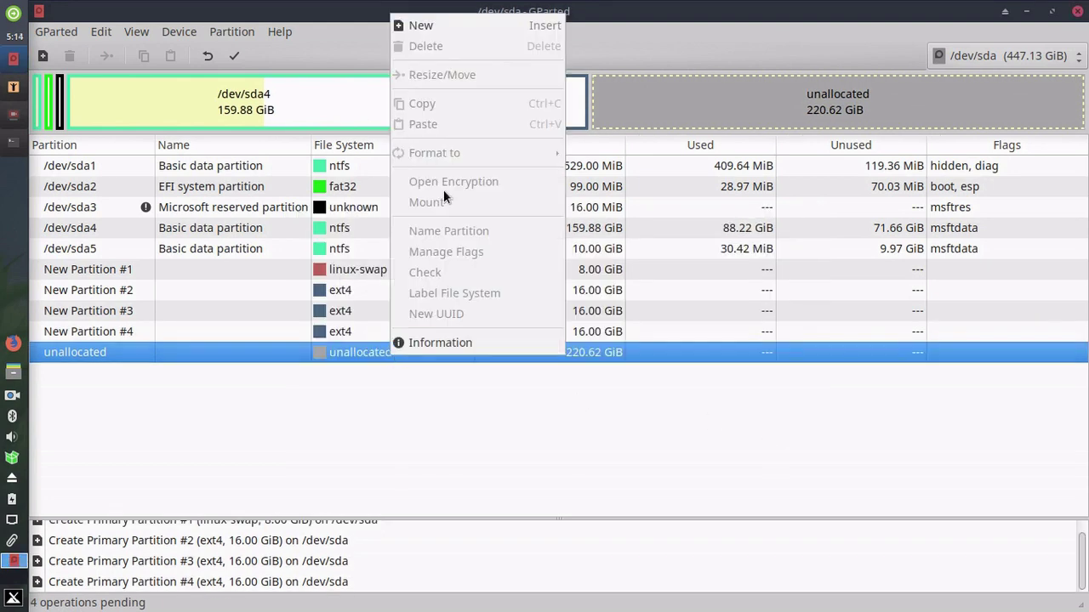
pyautogui.click(414, 25)
pyautogui.press('Tab')
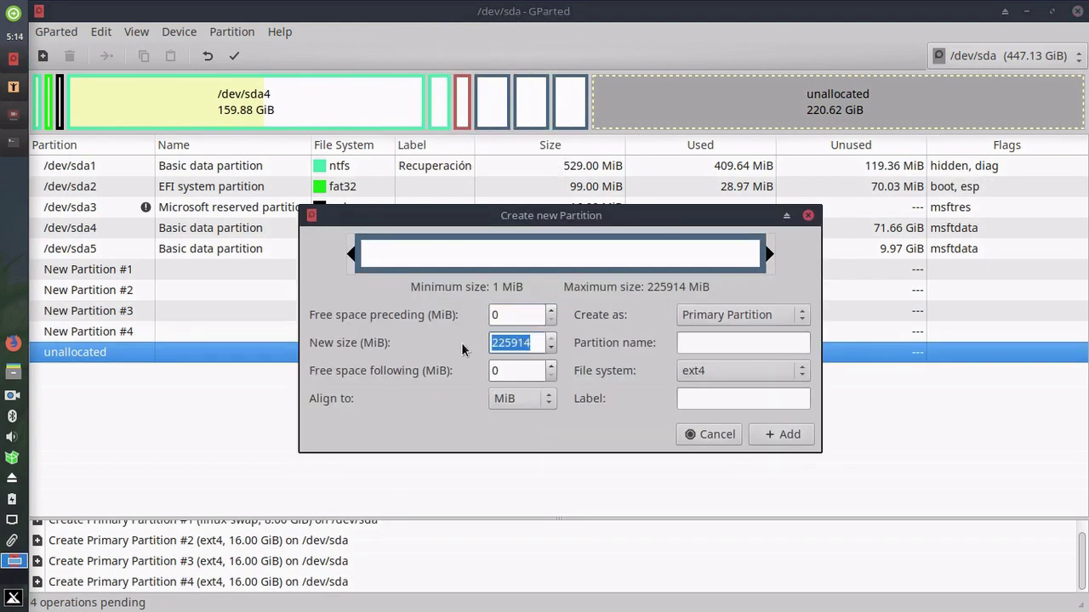
pyautogui.write('20480')
pyautogui.click(719, 398)
pyautogui.write('debian')
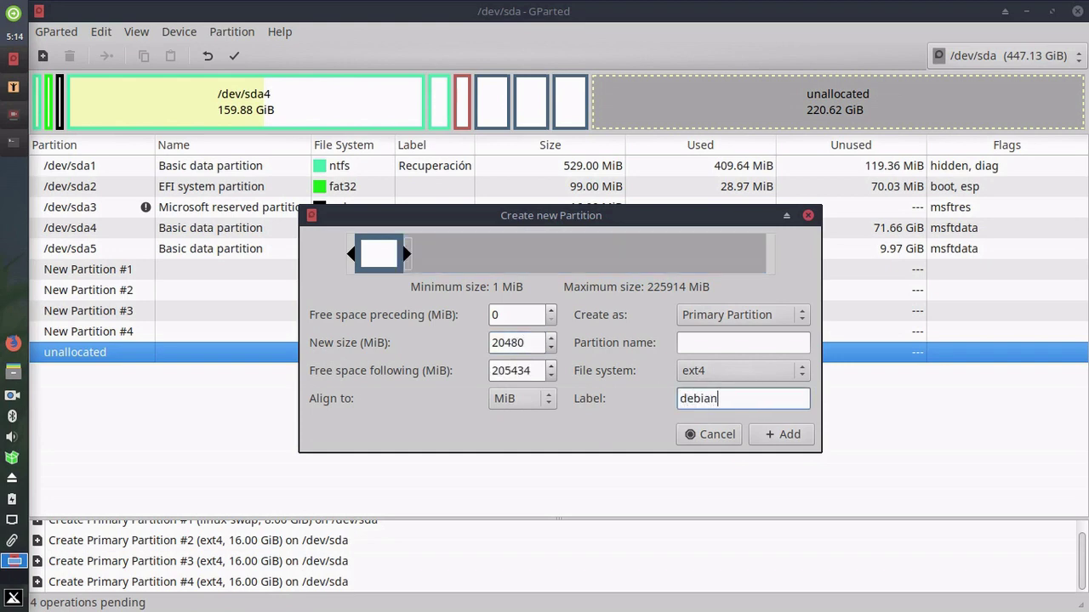
pyautogui.click(767, 437)
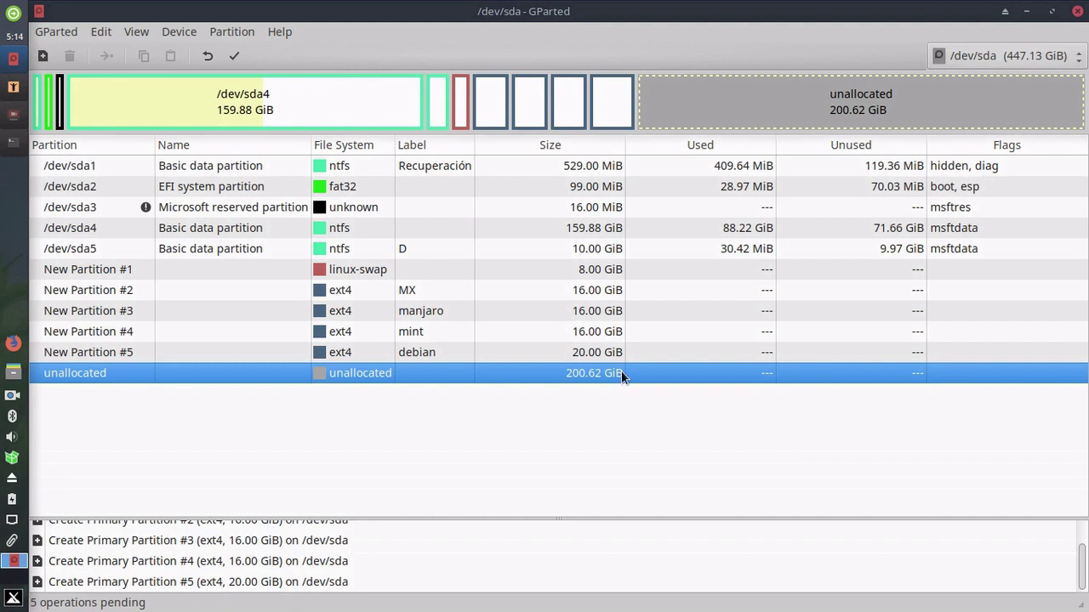
# Add a primary ext4 partition of 16384 MiB labelled ubuntu after the debian partition.
pyautogui.click(232, 31)
pyautogui.click(241, 45)
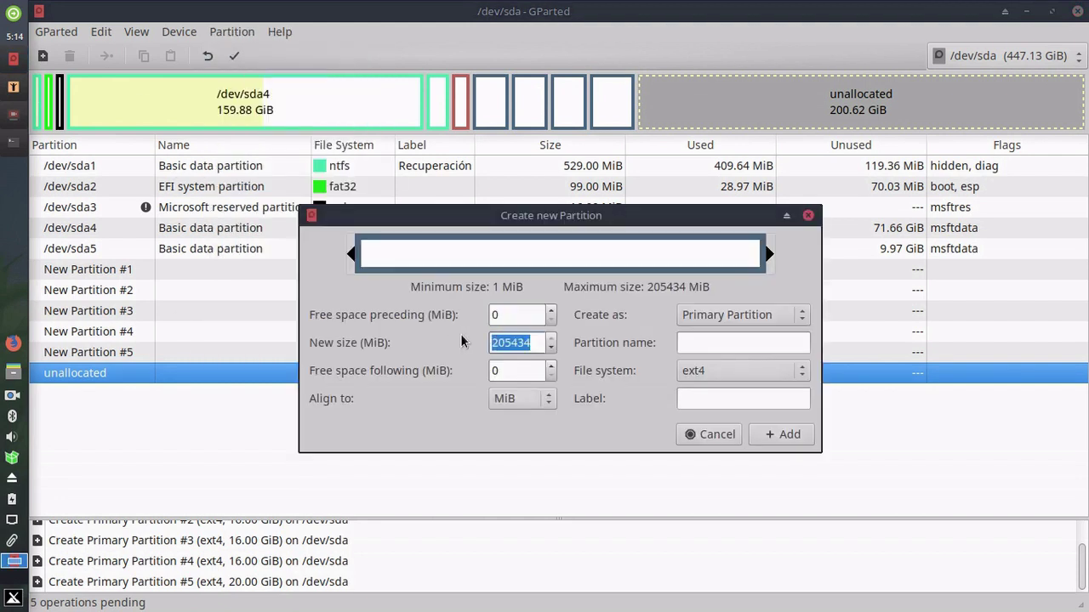
pyautogui.write('16384')
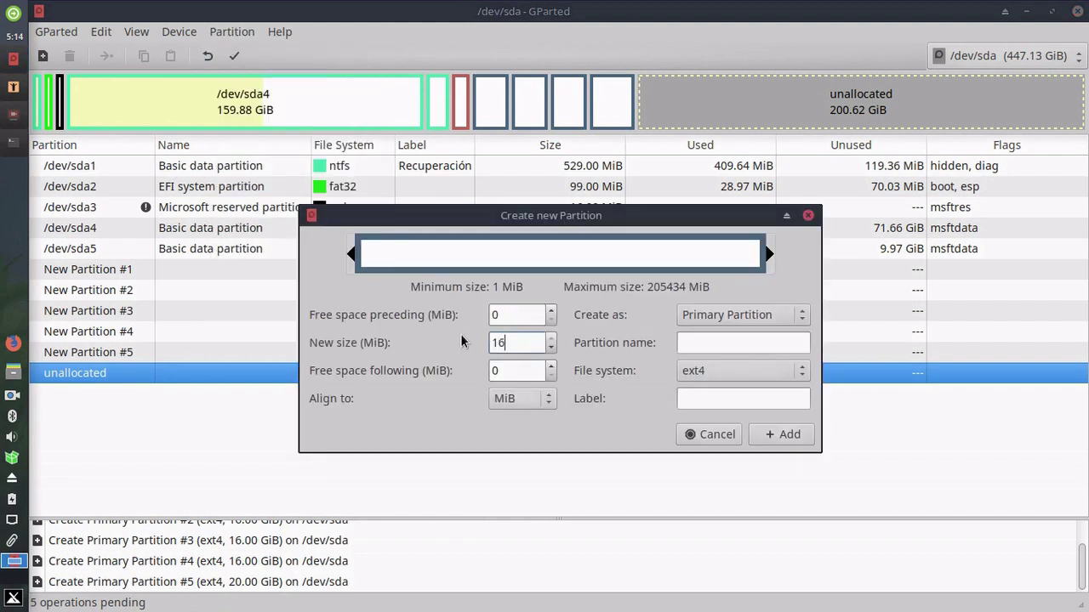
pyautogui.click(707, 398)
pyautogui.write('ubuntu')
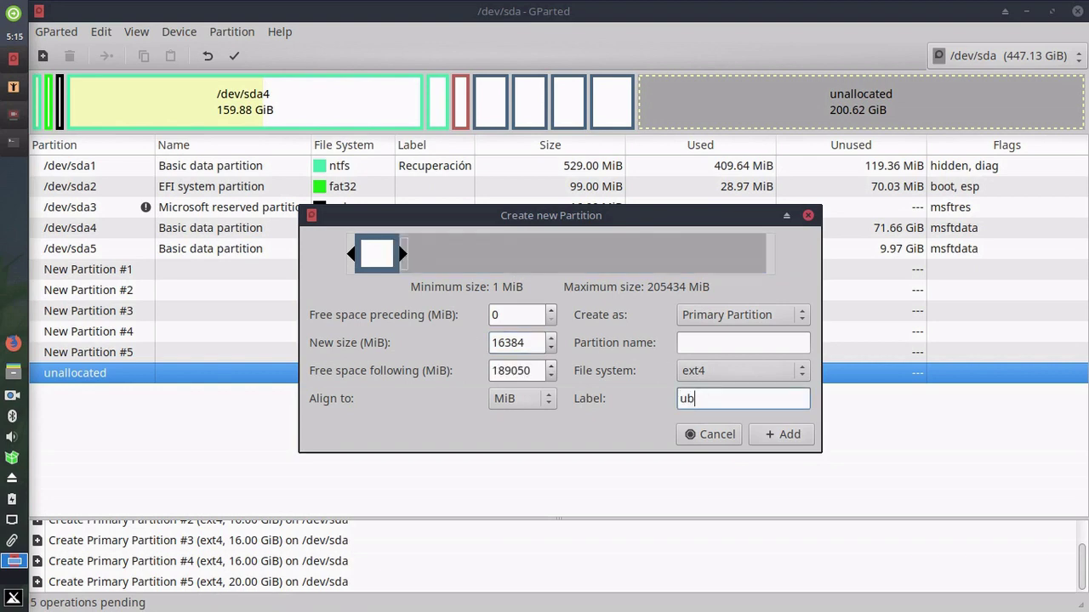
pyautogui.click(788, 436)
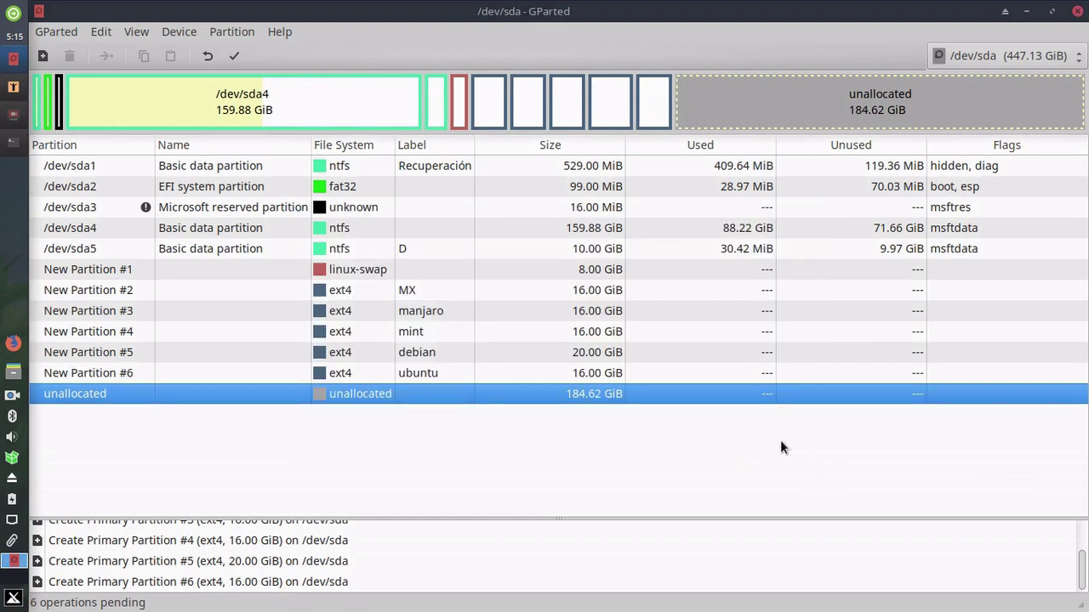
# Add a primary ext4 partition labelled home that takes up all of the remaining unallocated space.
pyautogui.rightClick(426, 394)
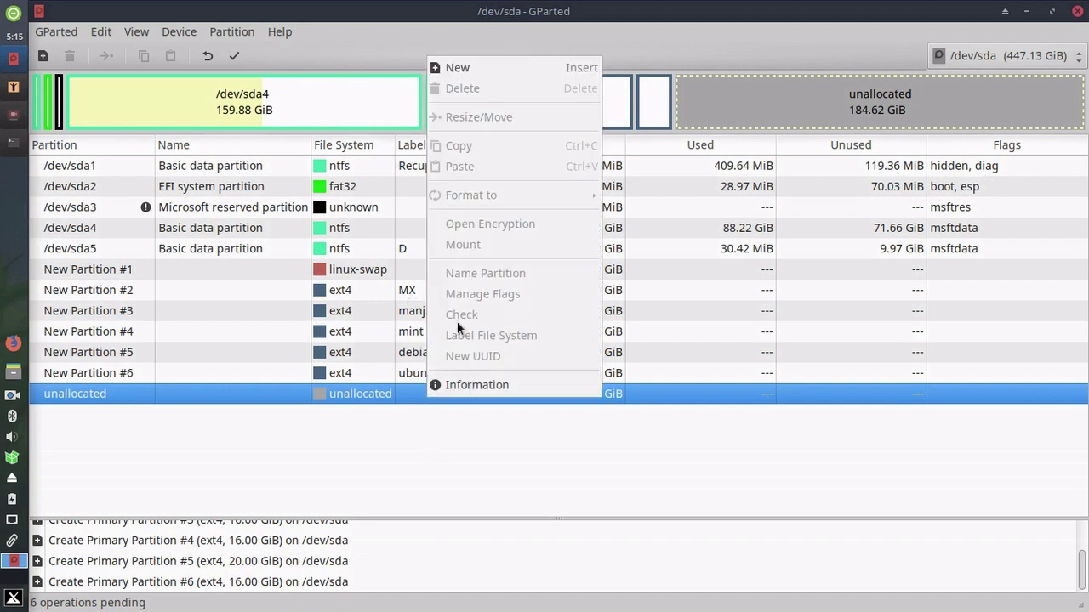
pyautogui.click(458, 68)
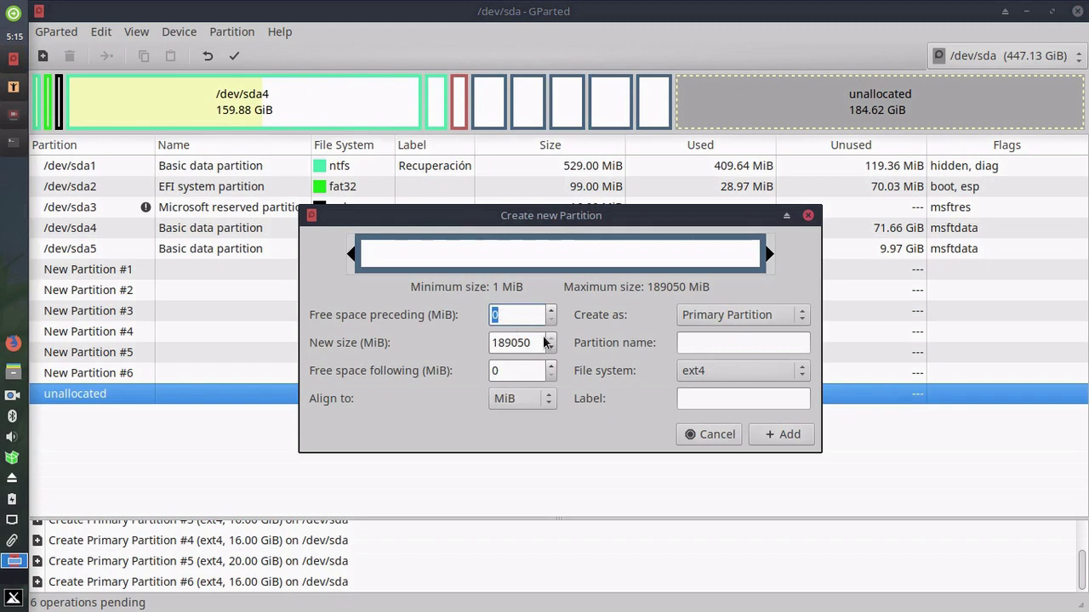
pyautogui.click(694, 395)
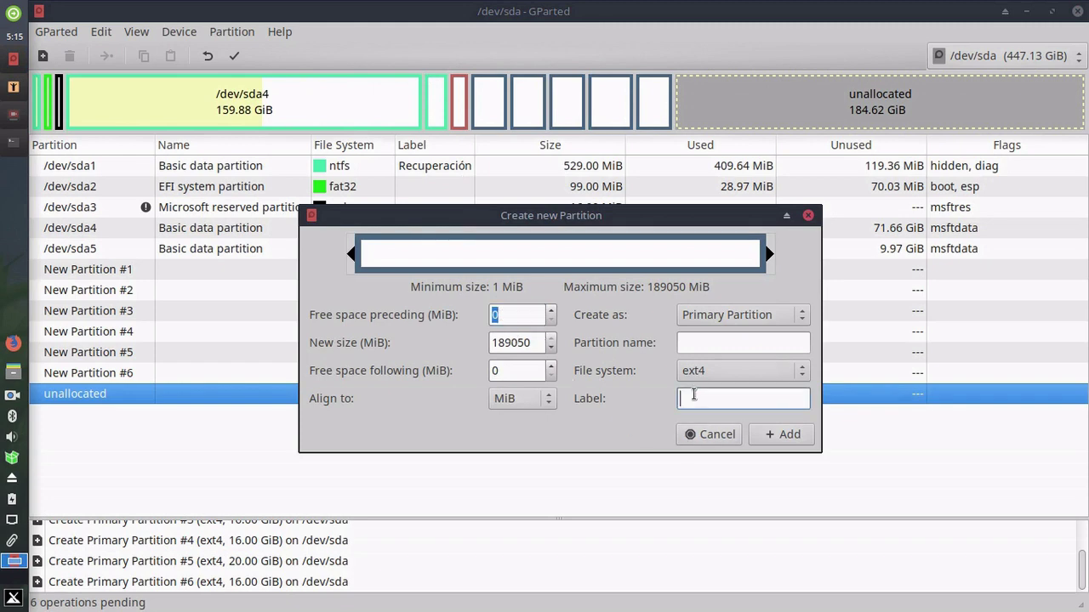
pyautogui.write('home')
pyautogui.click(787, 435)
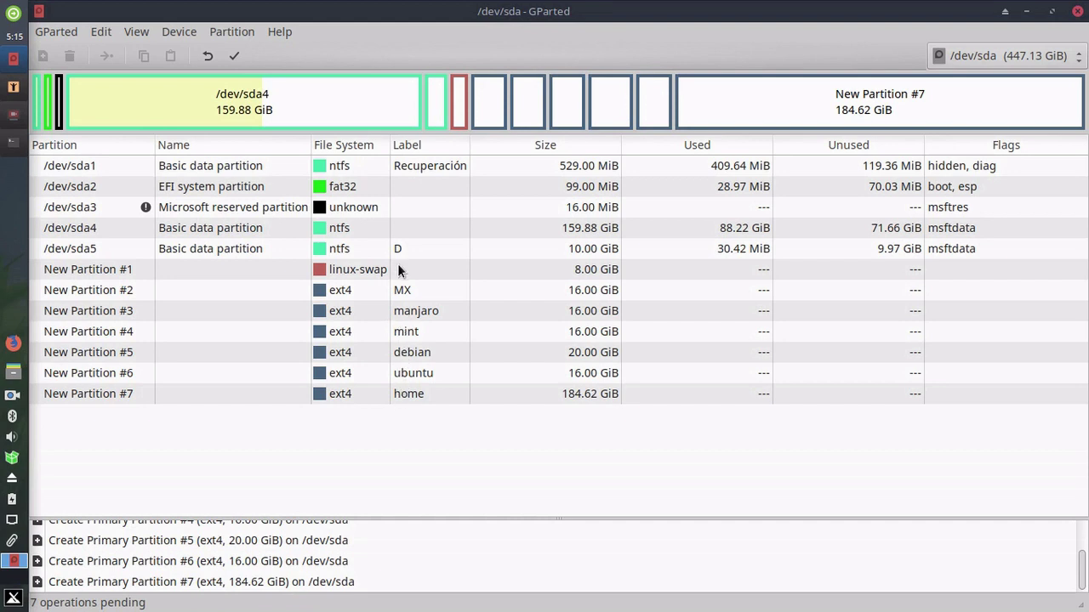
# Set the file system label of the Windows partition /dev/sda4 to C.
pyautogui.click(405, 222)
pyautogui.rightClick(406, 221)
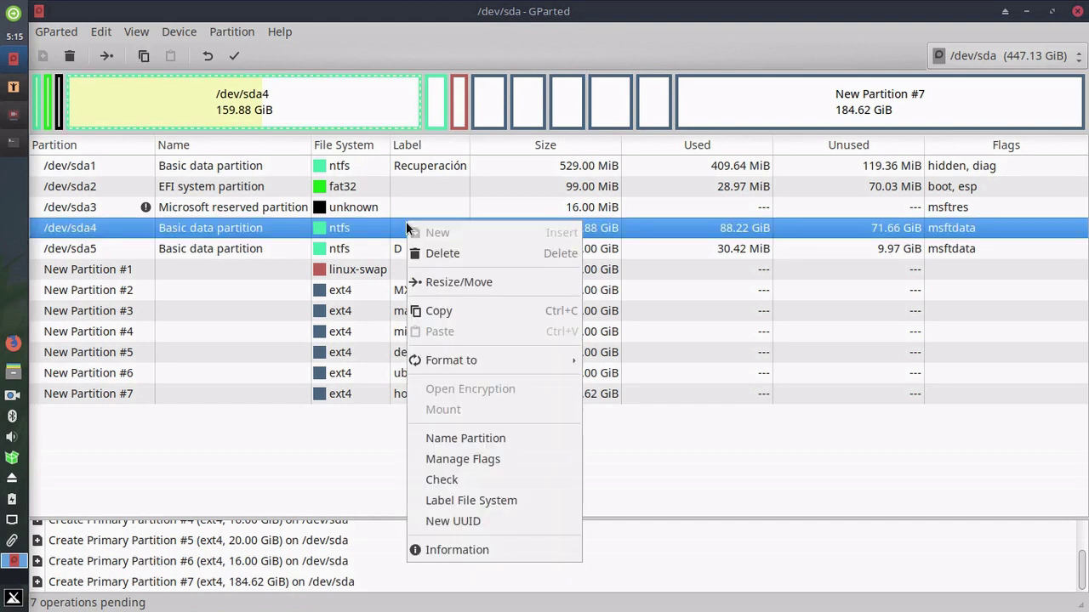
pyautogui.click(437, 500)
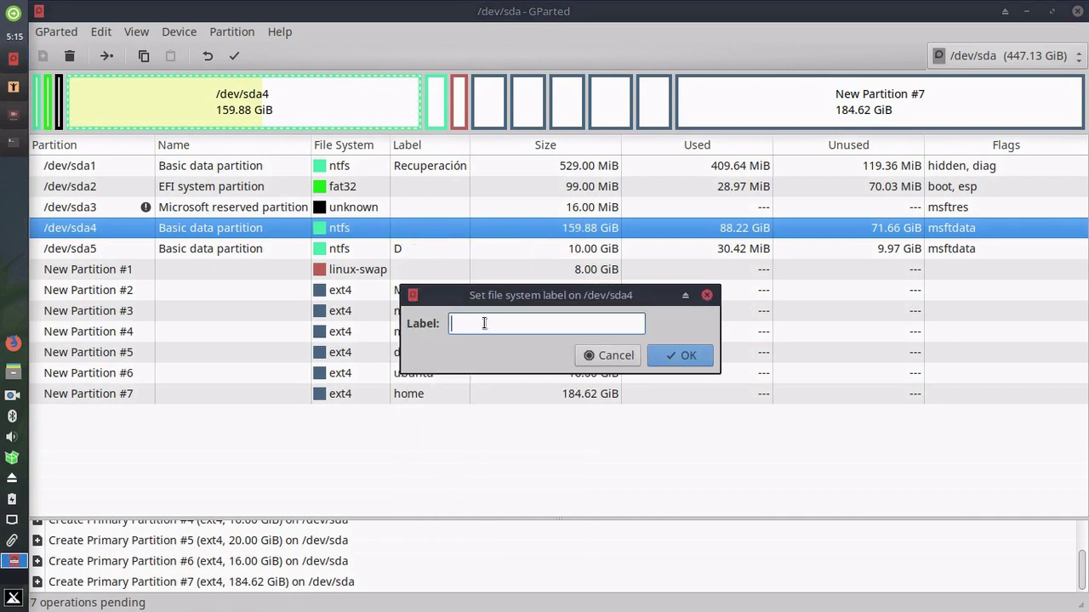
pyautogui.write('C')
pyautogui.click(674, 356)
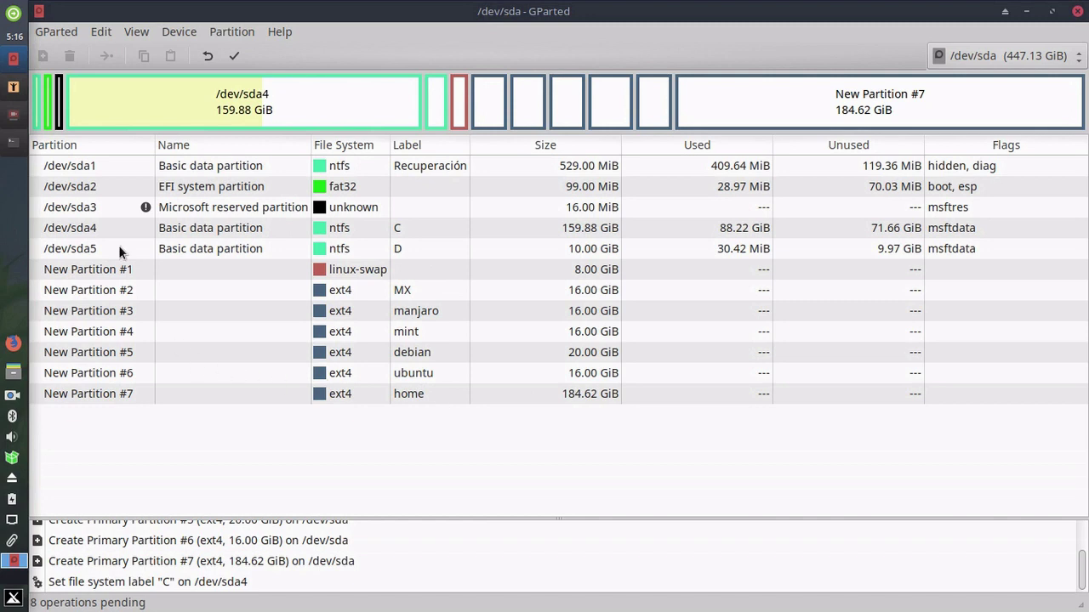
# Apply all pending partition operations to /dev/sda, accepting the data-loss warning, and close the progress dialog.
pyautogui.click(232, 55)
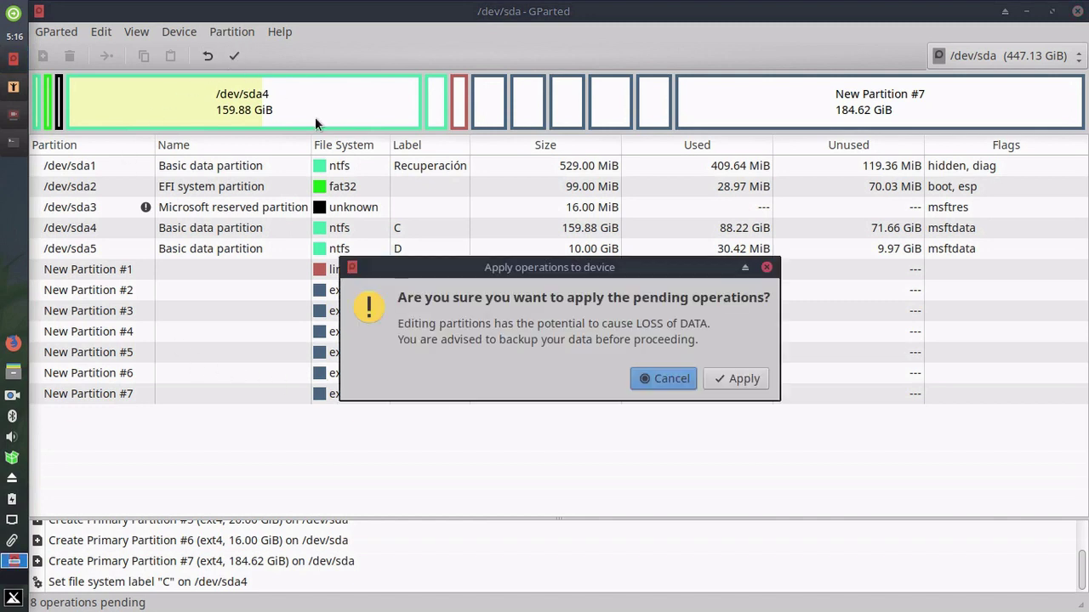
pyautogui.click(726, 380)
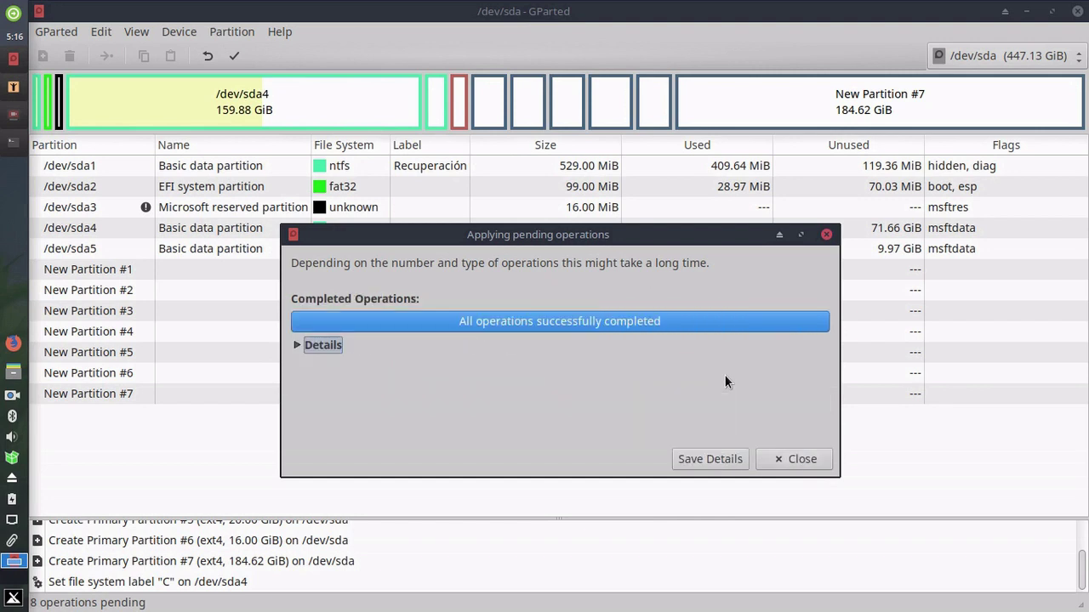
pyautogui.click(808, 459)
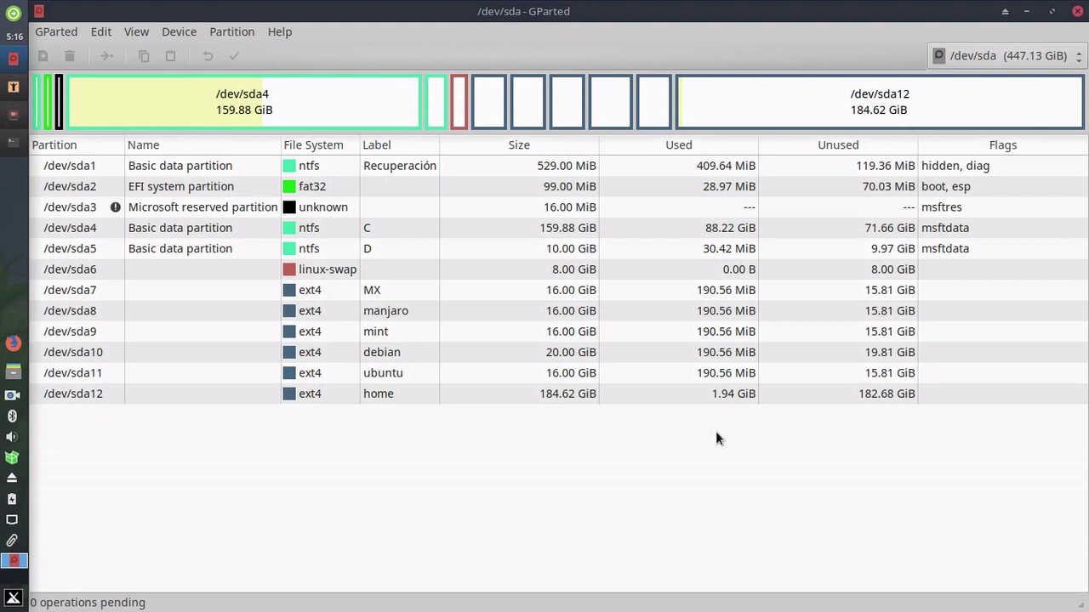
# Review the partitions intended for MX Linux: root on sda7, home on sda12, swap on sda6 and boot on sda2.
pyautogui.click(415, 290)
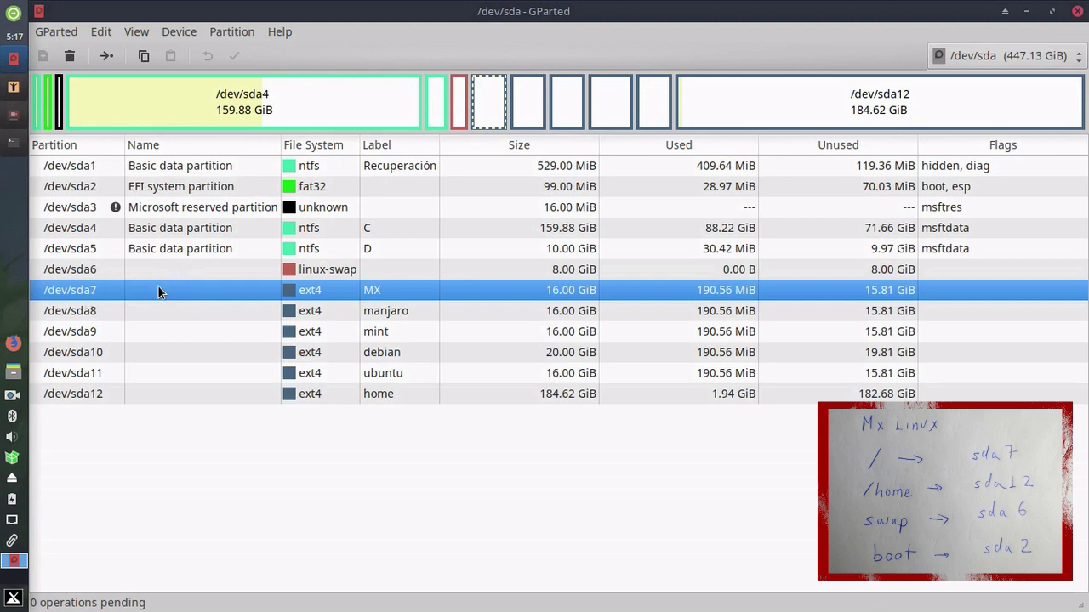
pyautogui.click(254, 396)
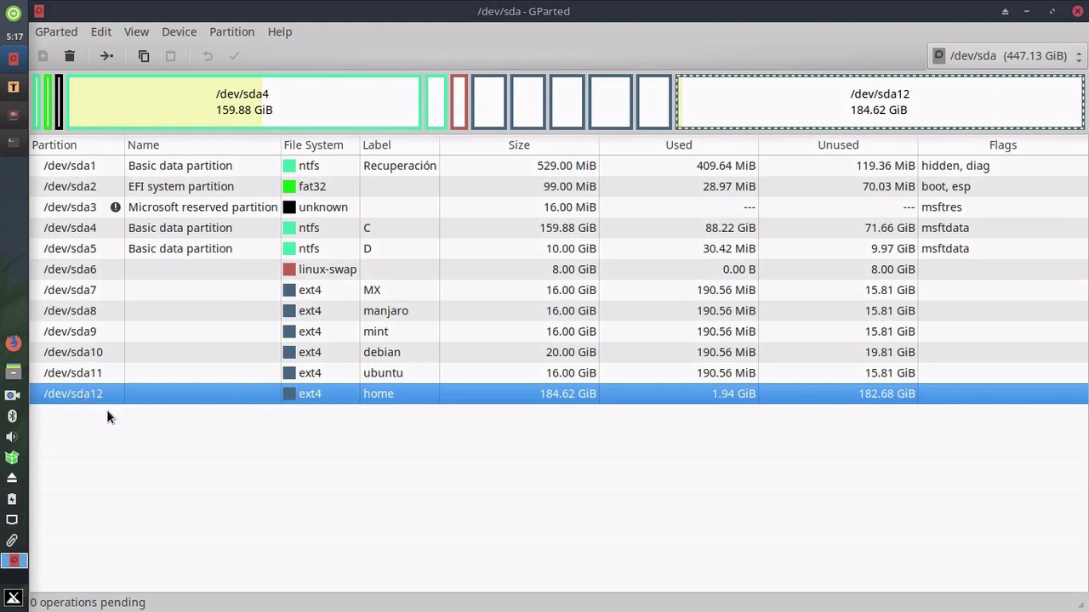
pyautogui.click(315, 270)
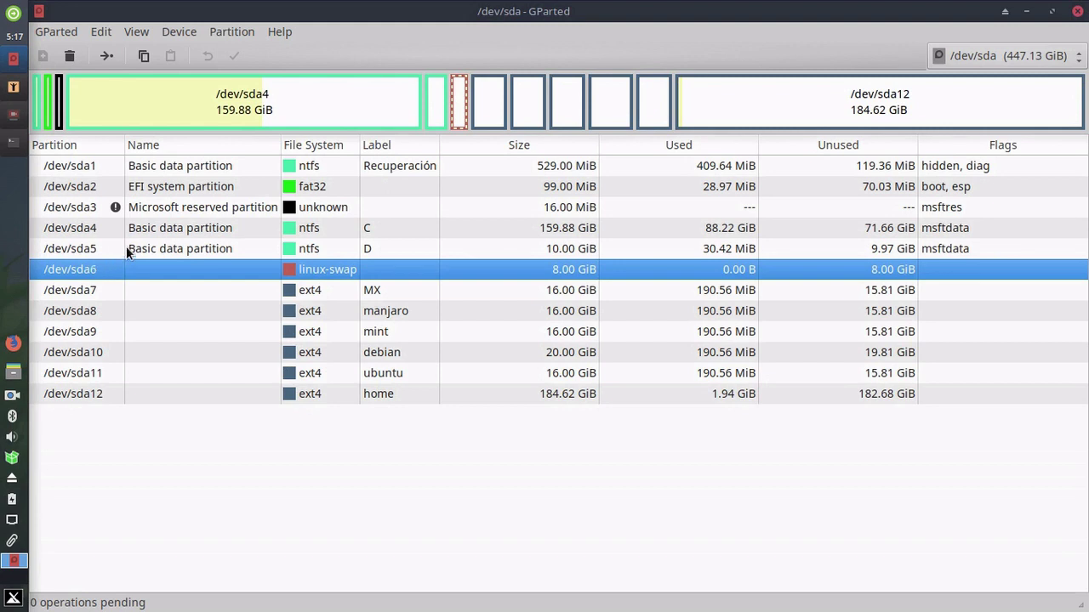
pyautogui.click(176, 187)
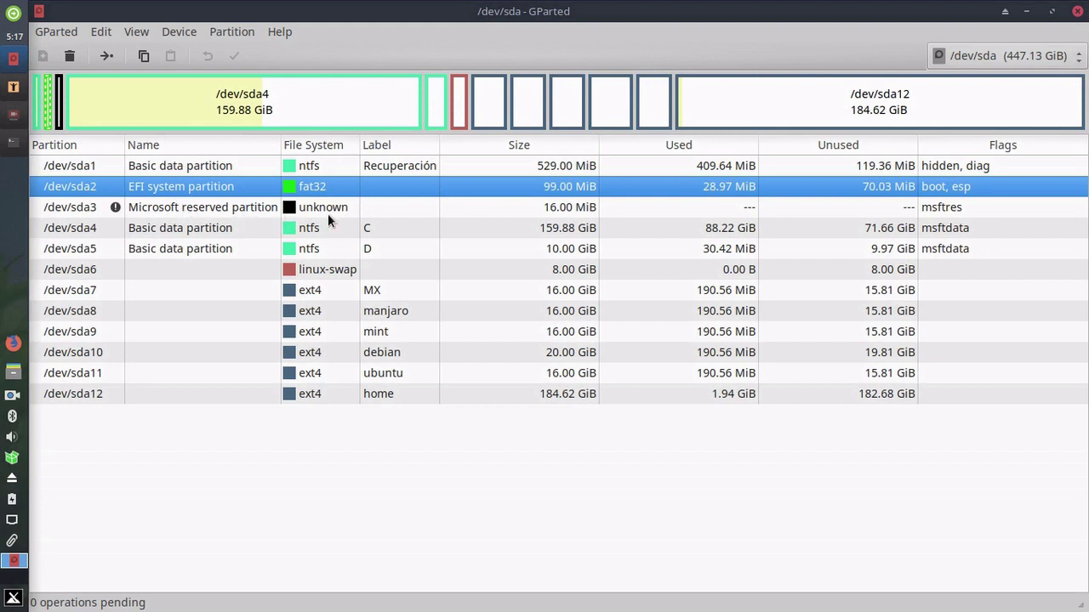
# Close GParted, leave the root shell in the terminal and exit the demo user's shell.
pyautogui.click(1077, 12)
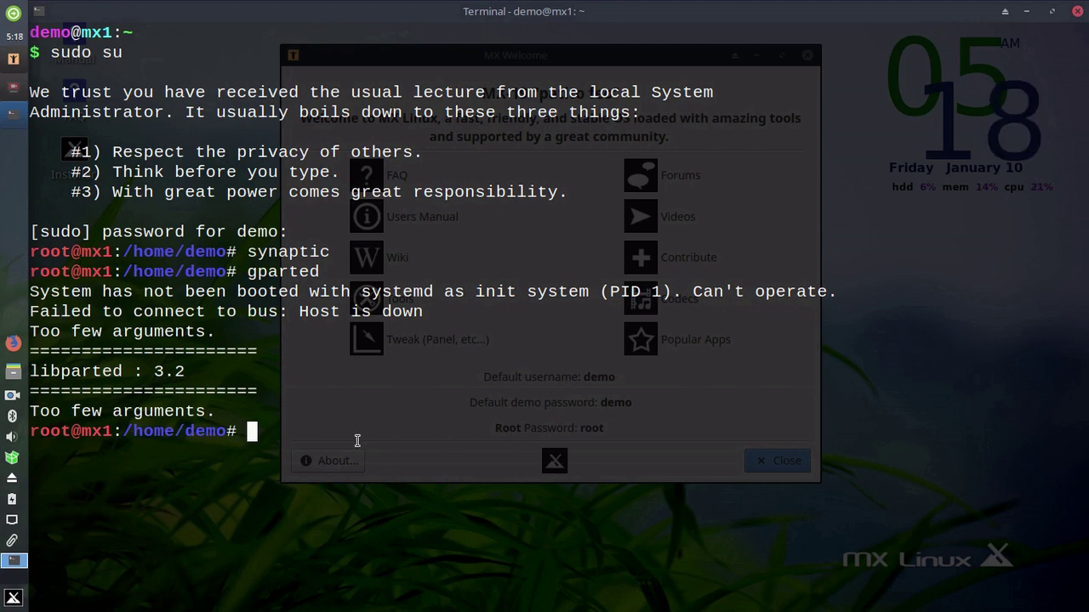
pyautogui.write('exit')
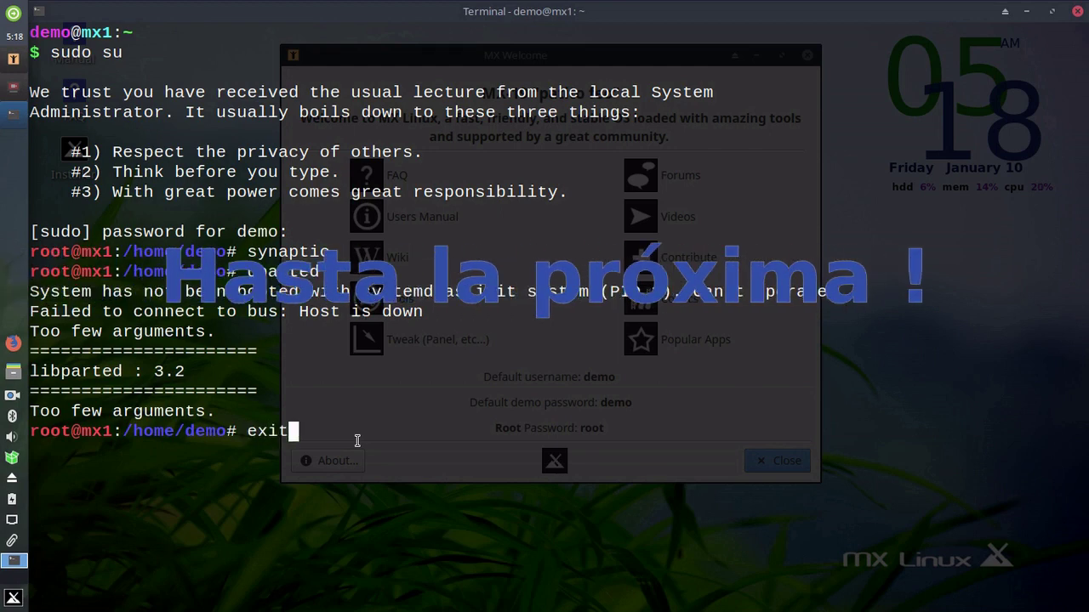
pyautogui.press('Return')
pyautogui.write('exit')
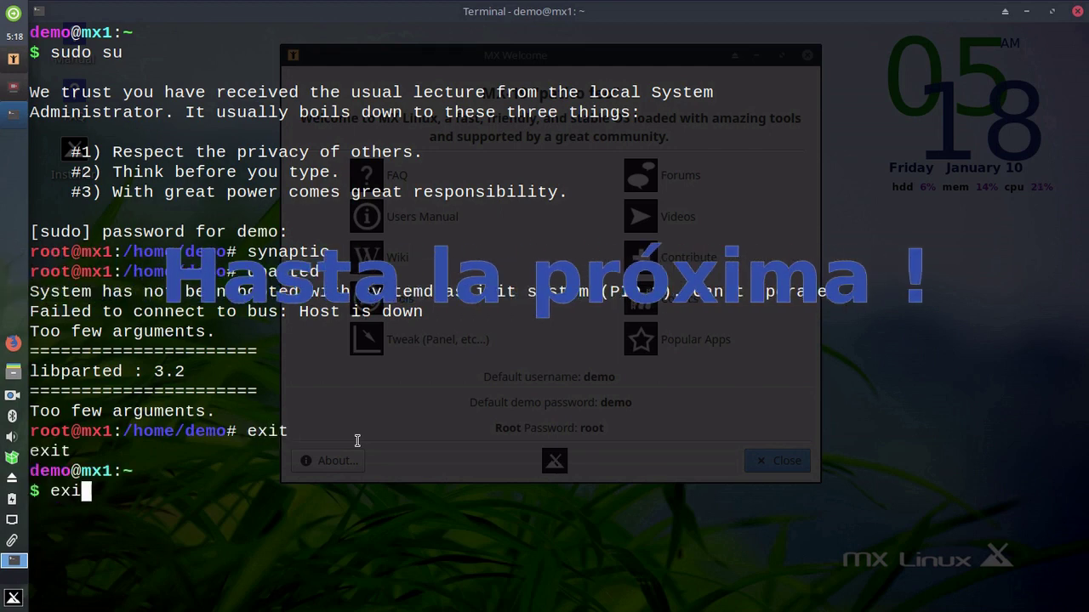